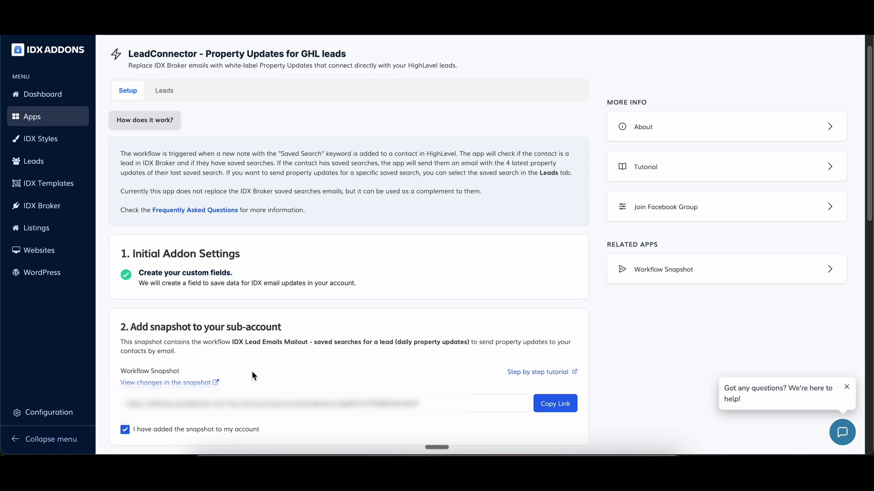
Return to the workflow list and open the Copy - Copy - IDX Lead Property Updates (Weekly) workflow
{"action": "left_click_drag", "start_coordinate": [233, 341], "coordinate": [470, 338]}
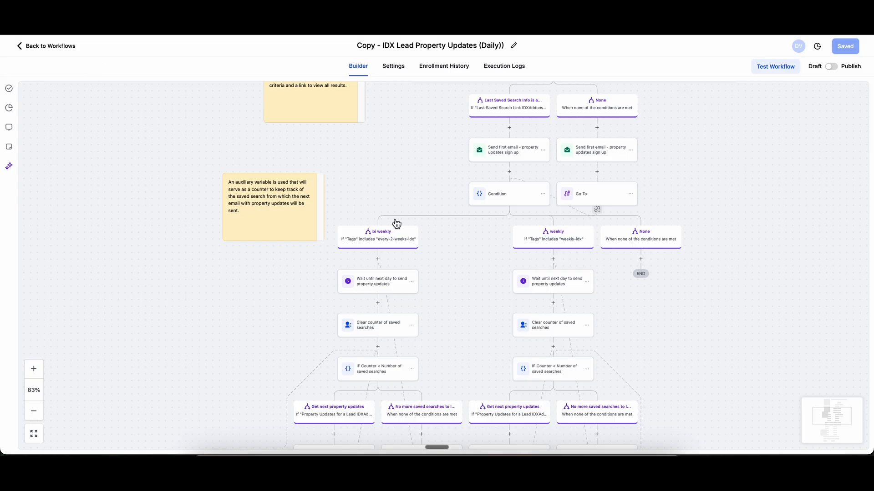
{"action": "left_click_drag", "start_coordinate": [453, 158], "coordinate": [312, 371]}
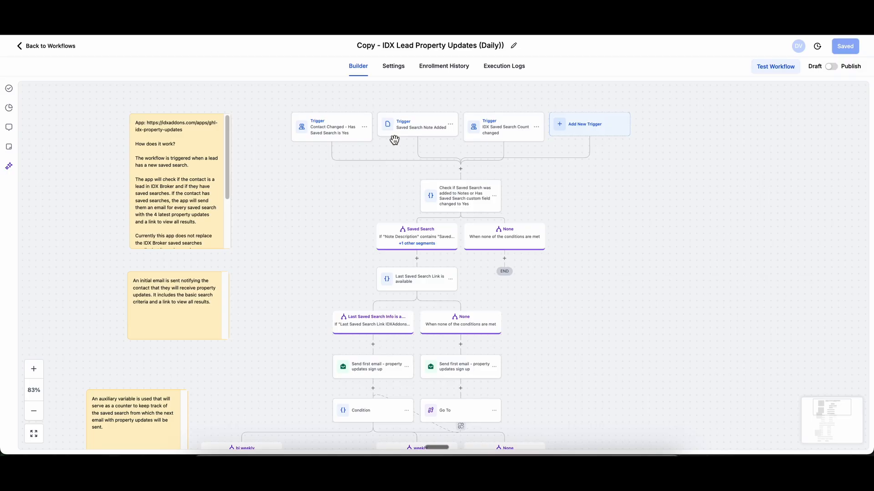
{"action": "scroll", "coordinate": [457, 296], "scroll_direction": "down", "scroll_amount": 3}
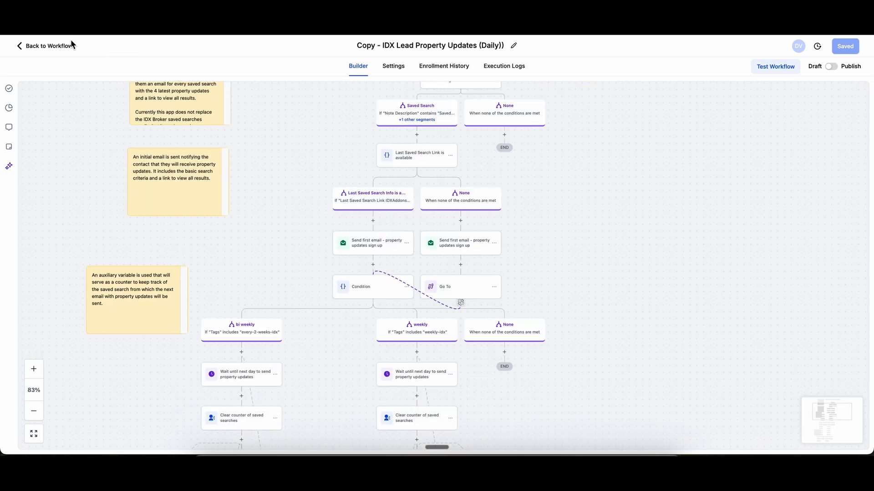
{"action": "left_click", "coordinate": [64, 46]}
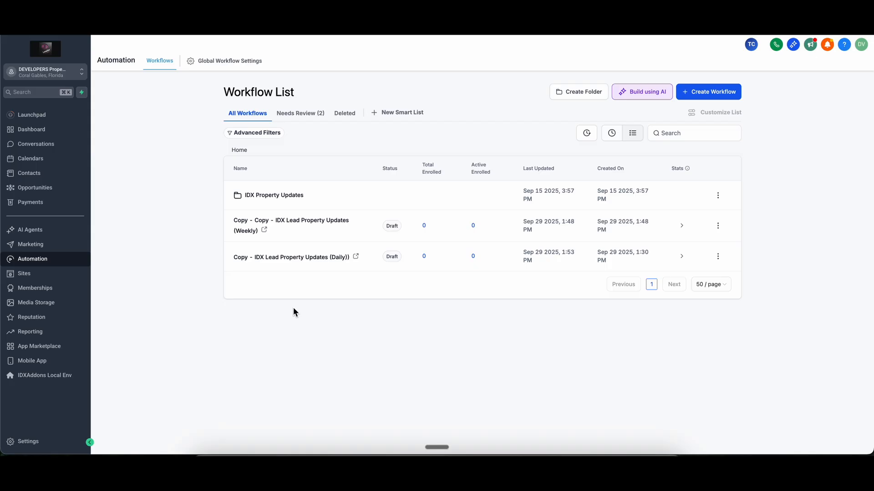
{"action": "left_click", "coordinate": [306, 225]}
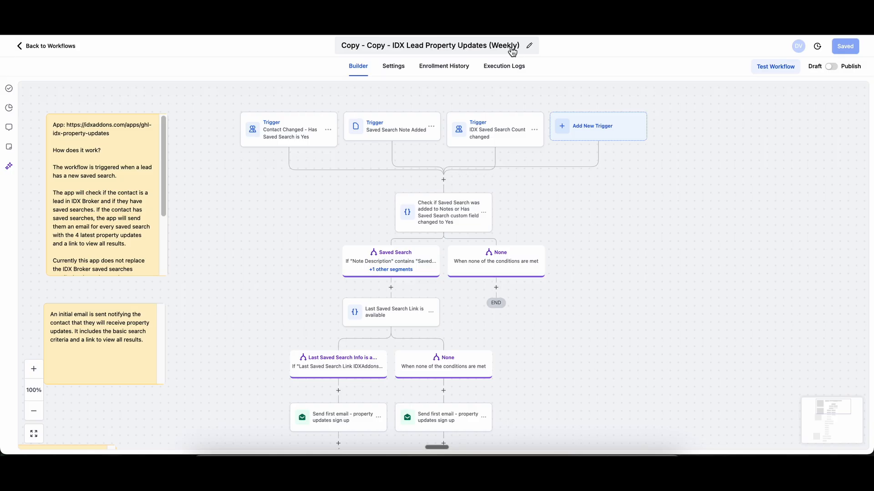
Open the "Wait until next day to send property updates" action and make it resume on Wednesday only
{"action": "scroll", "coordinate": [549, 380], "scroll_direction": "down", "scroll_amount": 3}
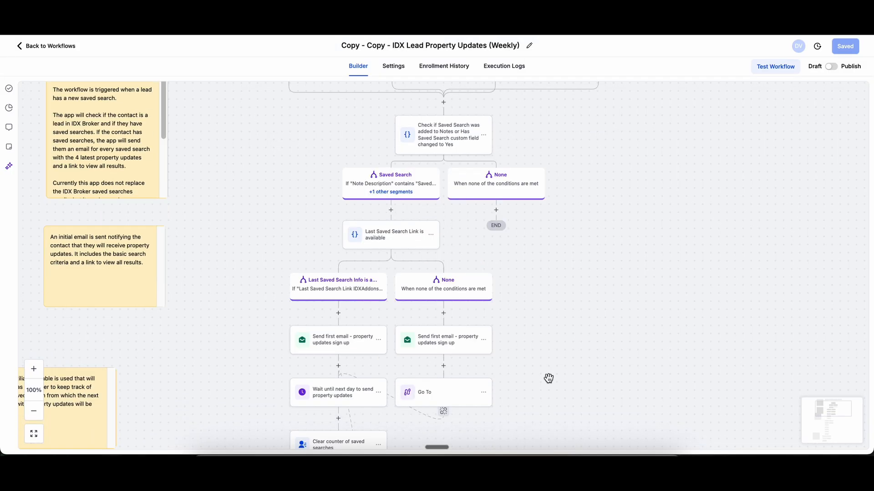
{"action": "scroll", "coordinate": [491, 131], "scroll_direction": "up", "scroll_amount": 1}
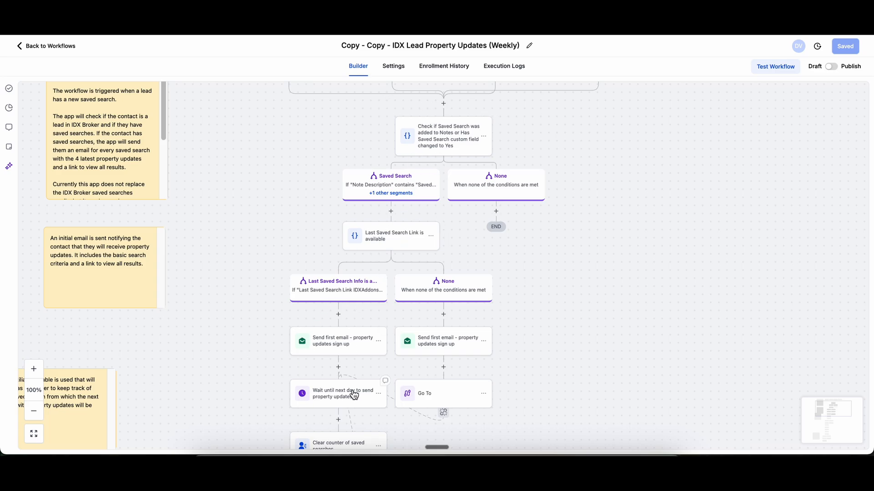
{"action": "left_click", "coordinate": [303, 400]}
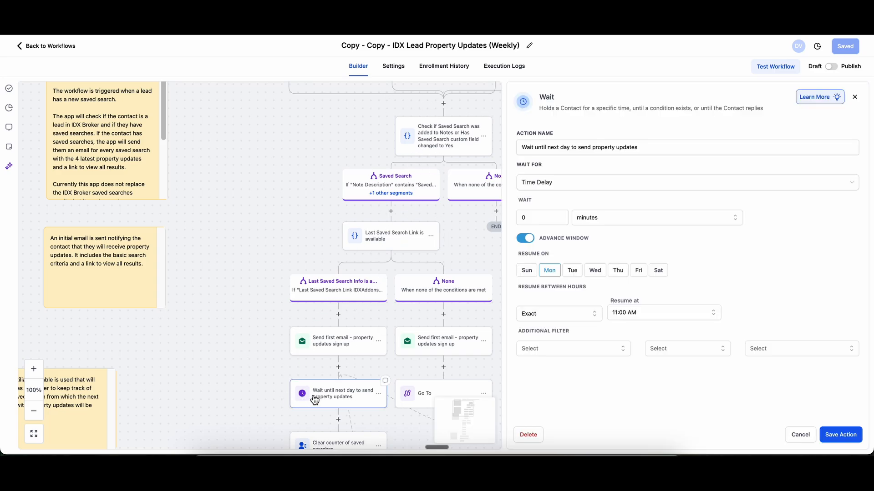
{"action": "left_click", "coordinate": [571, 273]}
{"action": "left_click", "coordinate": [595, 270]}
Set the wait action's exact resume time to 08:45 AM, then save the action and the workflow
{"action": "left_click", "coordinate": [668, 314]}
{"action": "scroll", "coordinate": [652, 404], "scroll_direction": "down", "scroll_amount": 10}
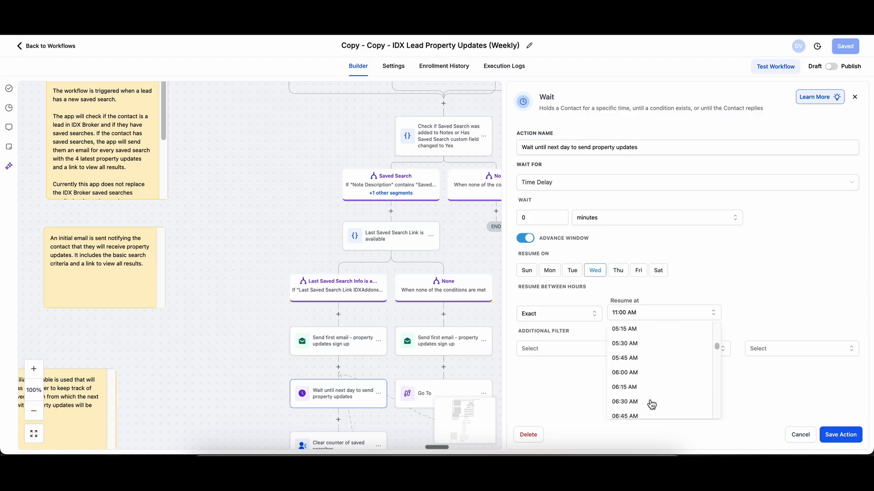
{"action": "left_click", "coordinate": [651, 404]}
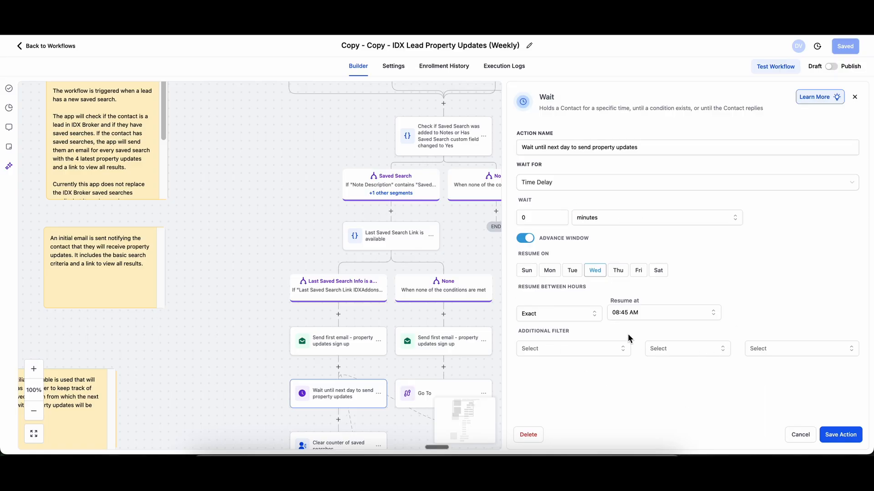
{"action": "left_click", "coordinate": [860, 441]}
{"action": "left_click", "coordinate": [844, 46]}
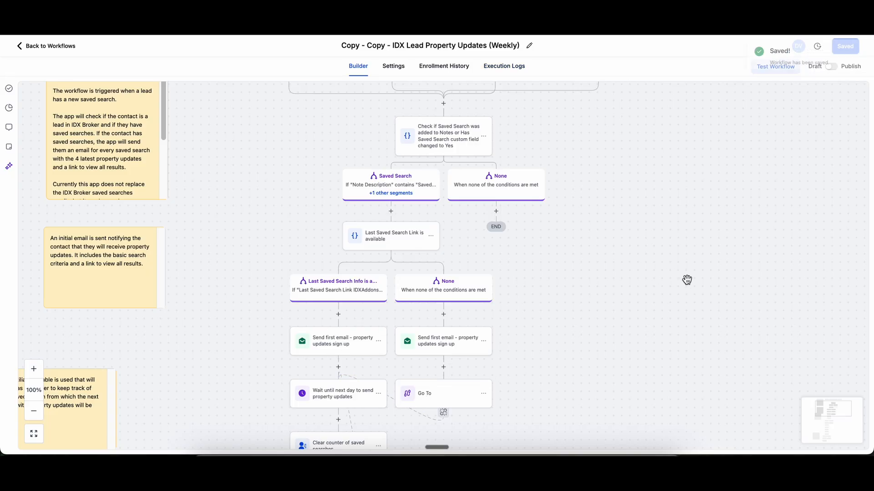
Add an If / Else condition directly below the triggers and name its branch Weekly
{"action": "scroll", "coordinate": [687, 279], "scroll_direction": "up", "scroll_amount": 1}
{"action": "scroll", "coordinate": [687, 279], "scroll_direction": "up", "scroll_amount": 2}
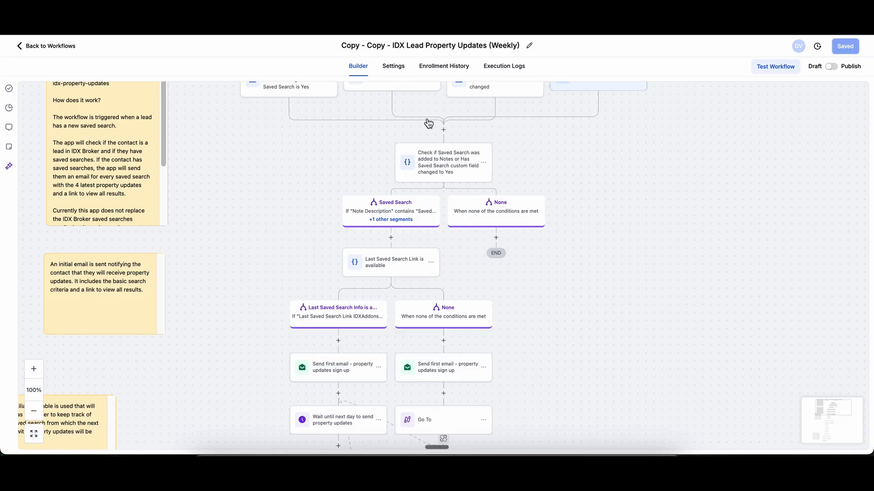
{"action": "left_click", "coordinate": [443, 130]}
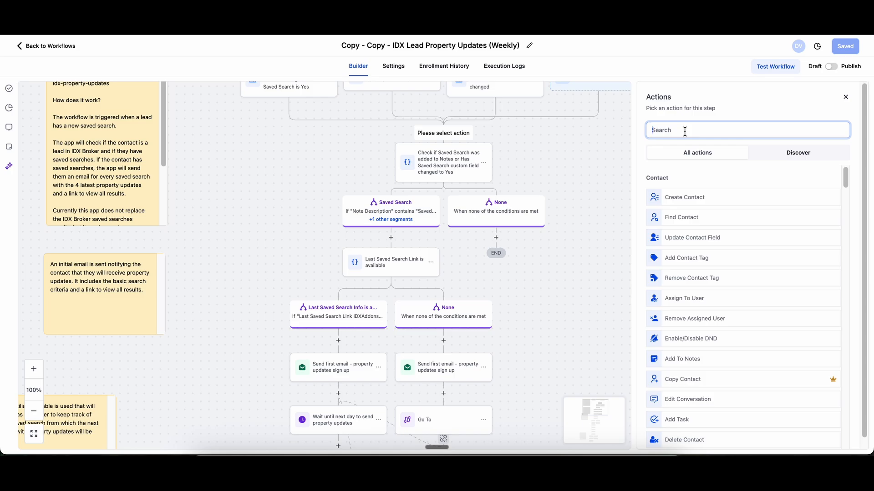
{"action": "type", "text": "if"}
{"action": "left_click", "coordinate": [690, 199]}
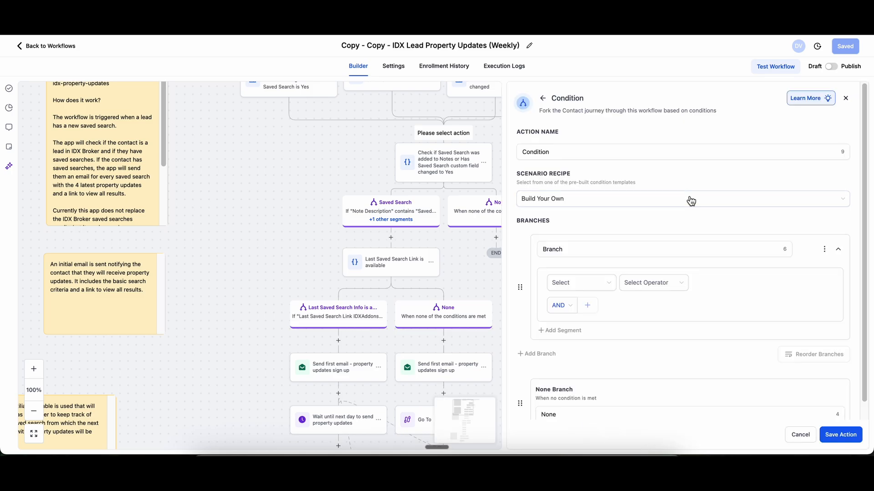
{"action": "double_click", "coordinate": [578, 246]}
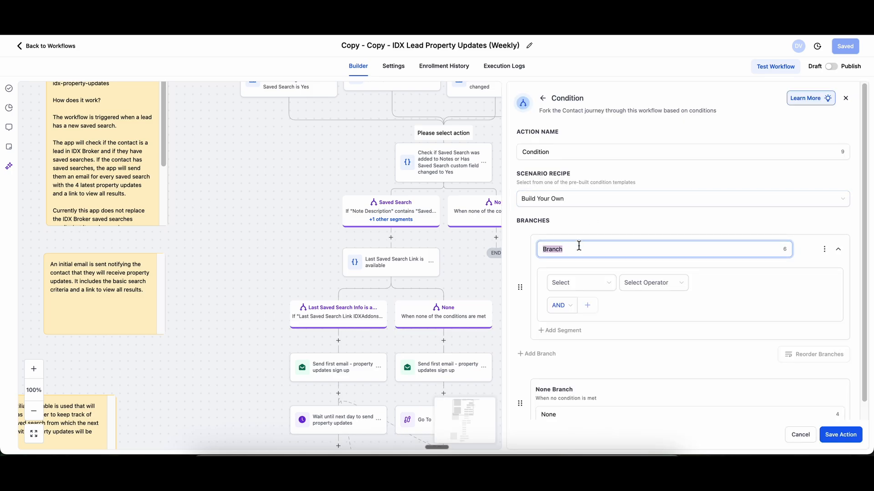
{"action": "type", "text": "Weekly"}
Set the Weekly branch to contacts whose Tags include weekly-idx and save the condition action
{"action": "left_click", "coordinate": [581, 281]}
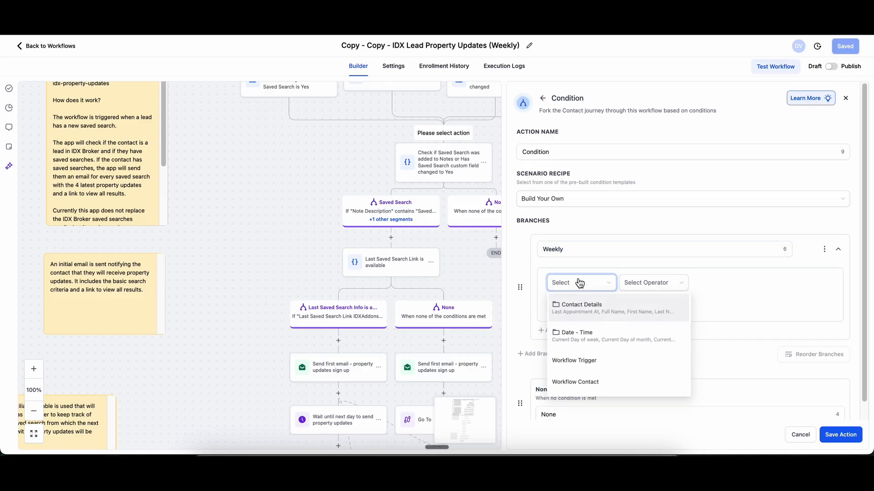
{"action": "left_click", "coordinate": [585, 307]}
{"action": "scroll", "coordinate": [598, 382], "scroll_direction": "down", "scroll_amount": 5}
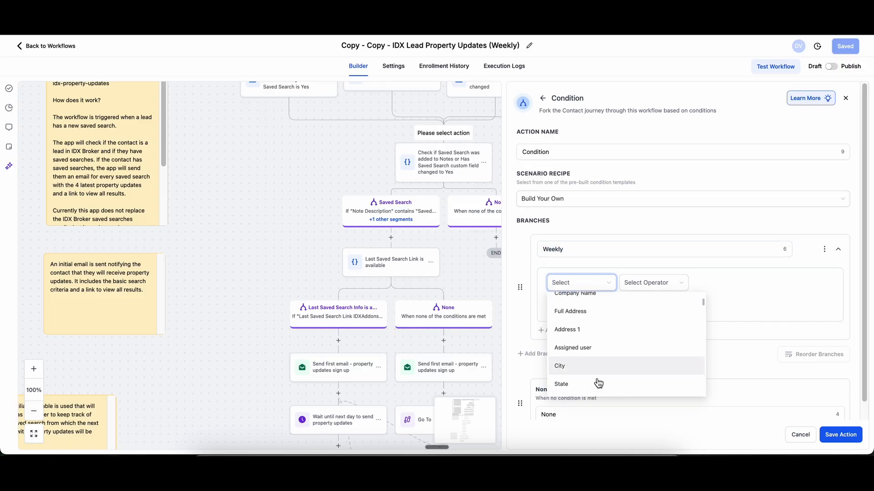
{"action": "scroll", "coordinate": [597, 380], "scroll_direction": "down", "scroll_amount": 3}
{"action": "scroll", "coordinate": [594, 383], "scroll_direction": "up", "scroll_amount": 3}
{"action": "scroll", "coordinate": [590, 386], "scroll_direction": "down", "scroll_amount": 1}
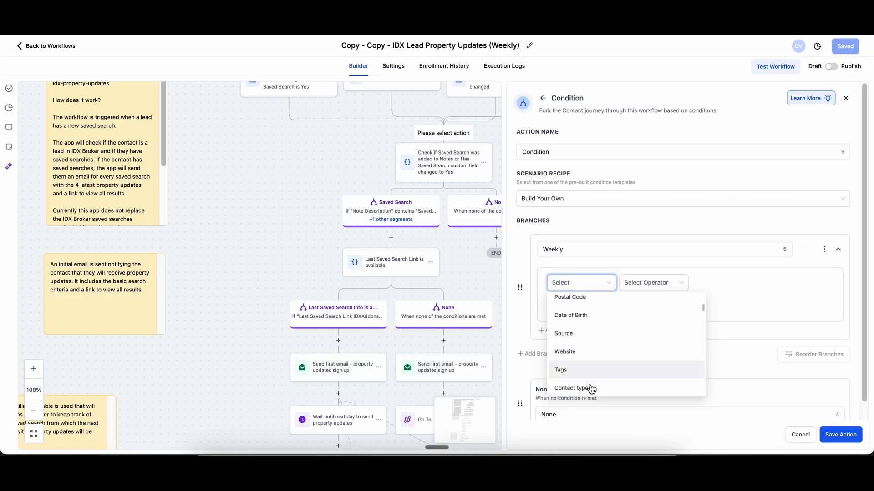
{"action": "left_click", "coordinate": [585, 371]}
{"action": "left_click", "coordinate": [654, 283]}
{"action": "left_click", "coordinate": [646, 300]}
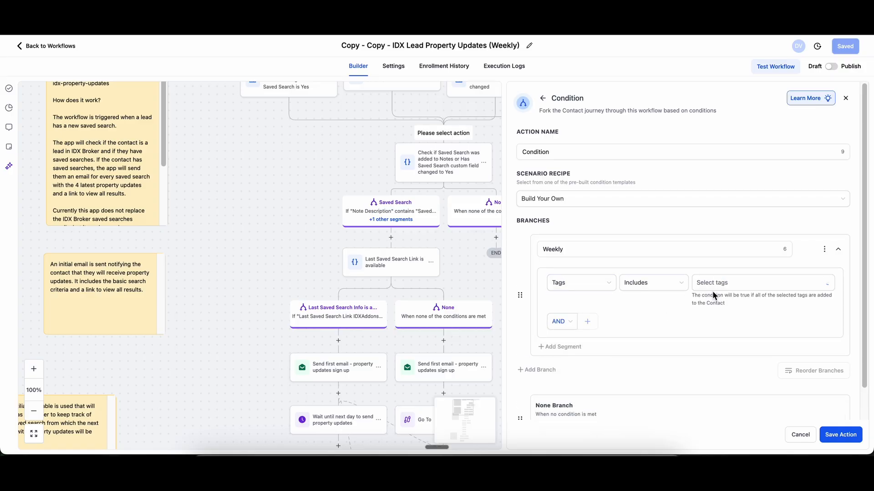
{"action": "left_click", "coordinate": [724, 289]}
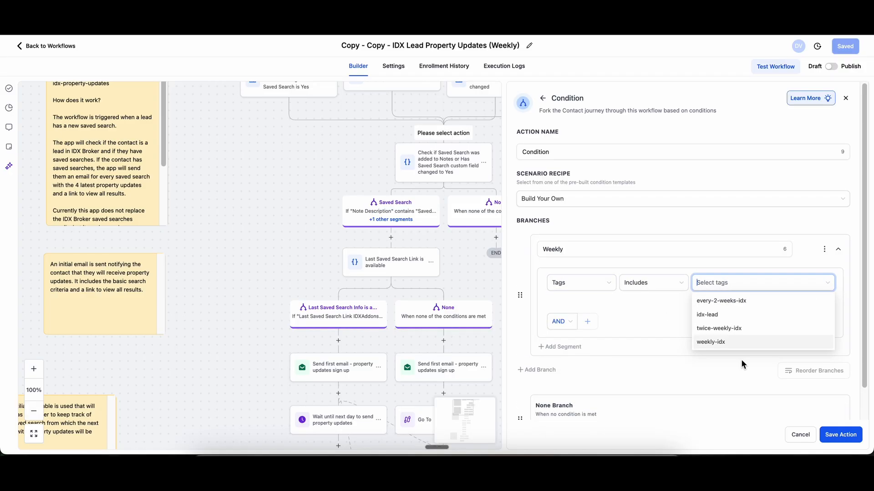
{"action": "left_click", "coordinate": [738, 346]}
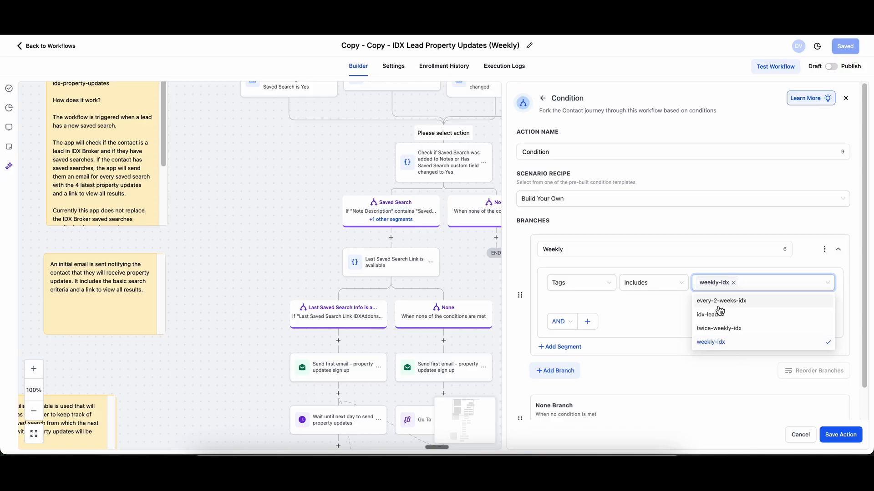
{"action": "left_click", "coordinate": [840, 435]}
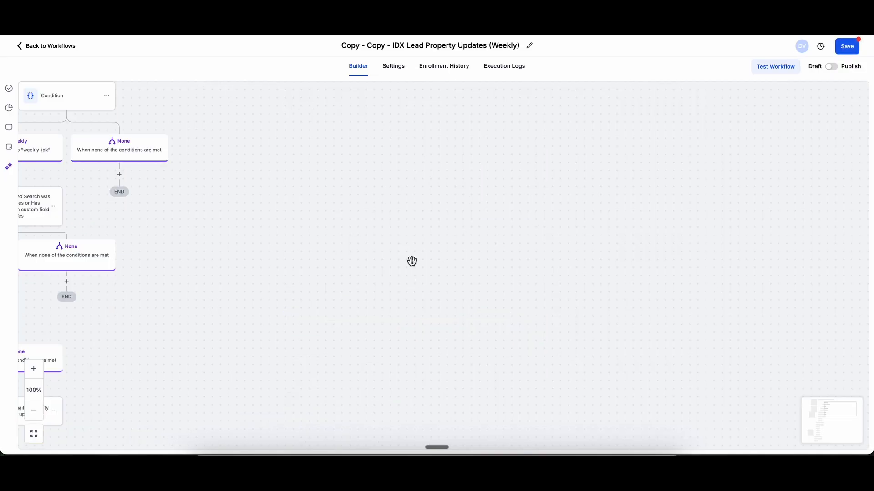
Leave the weekly workflow without saving the new condition and reopen it from the workflow list
{"action": "left_click_drag", "start_coordinate": [411, 259], "coordinate": [786, 359]}
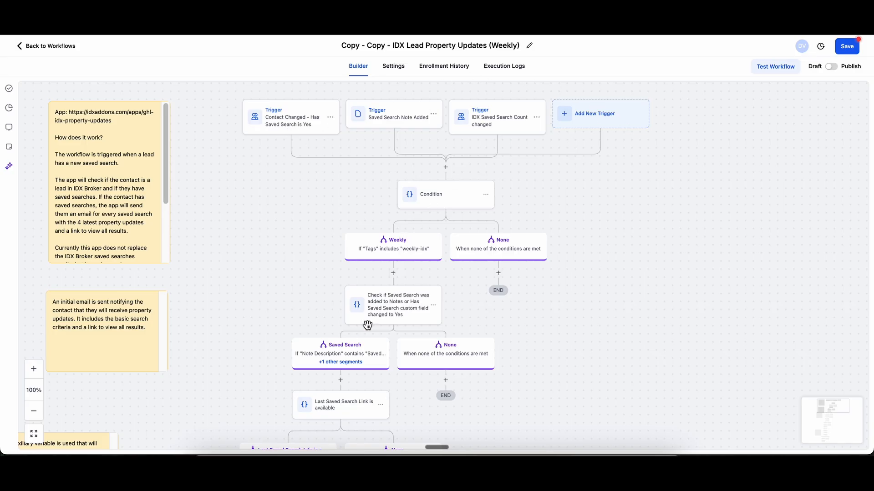
{"action": "scroll", "coordinate": [416, 275], "scroll_direction": "down", "scroll_amount": 4}
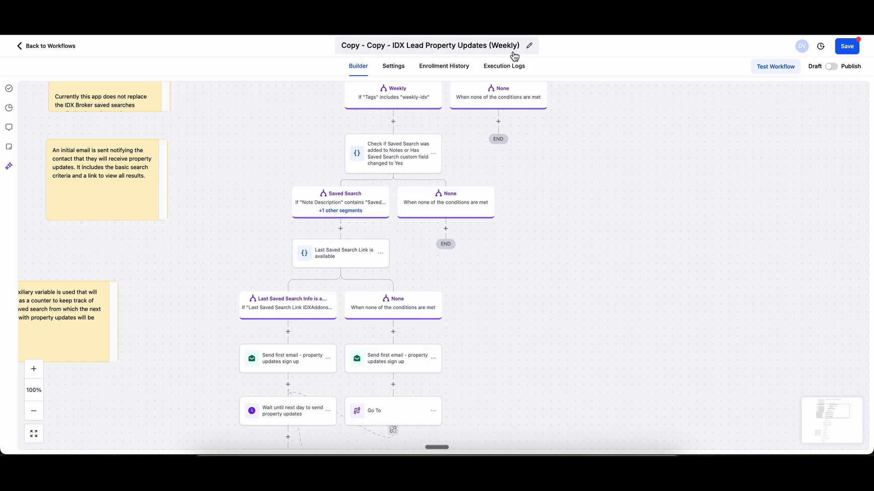
{"action": "scroll", "coordinate": [659, 121], "scroll_direction": "up", "scroll_amount": 3}
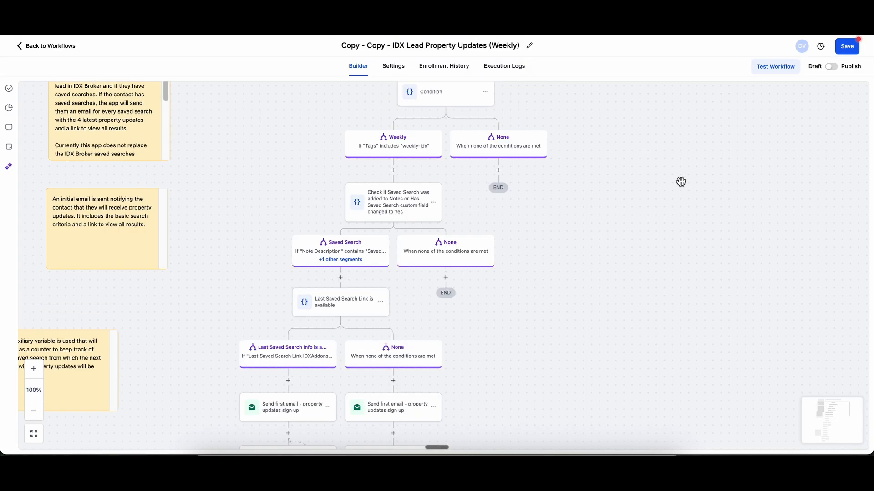
{"action": "scroll", "coordinate": [649, 164], "scroll_direction": "up", "scroll_amount": 3}
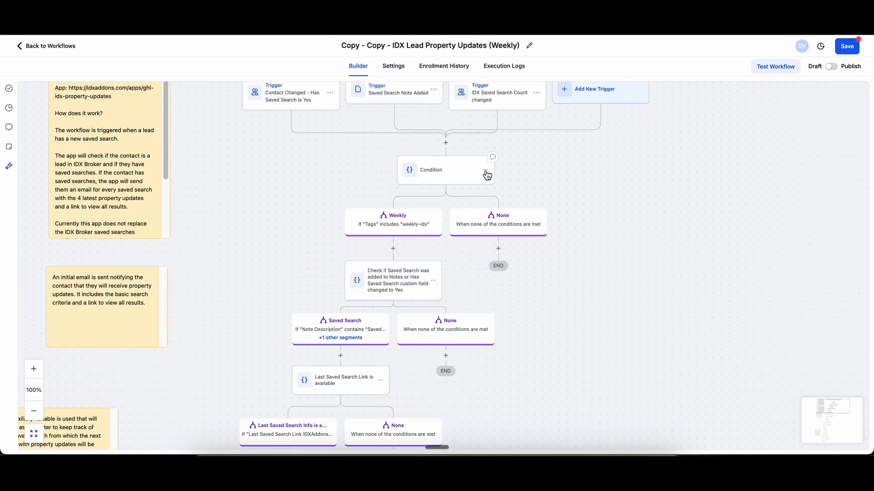
{"action": "left_click", "coordinate": [57, 46]}
{"action": "left_click", "coordinate": [516, 267]}
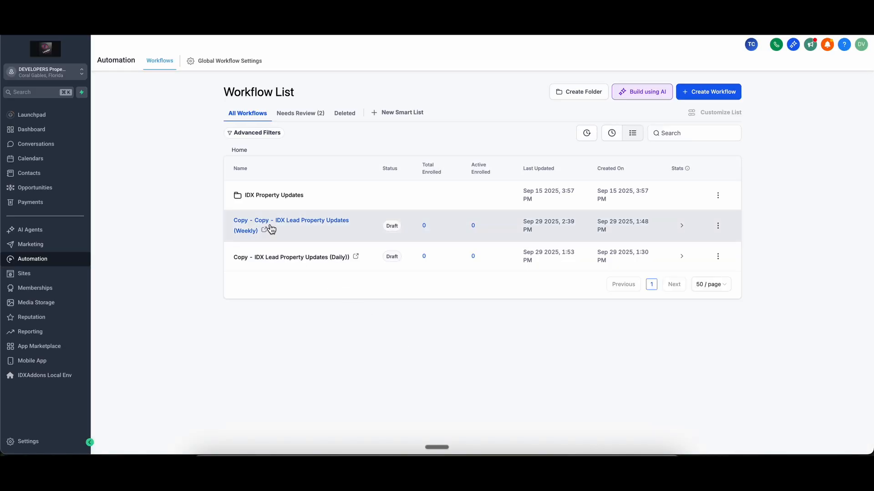
{"action": "left_click", "coordinate": [279, 225]}
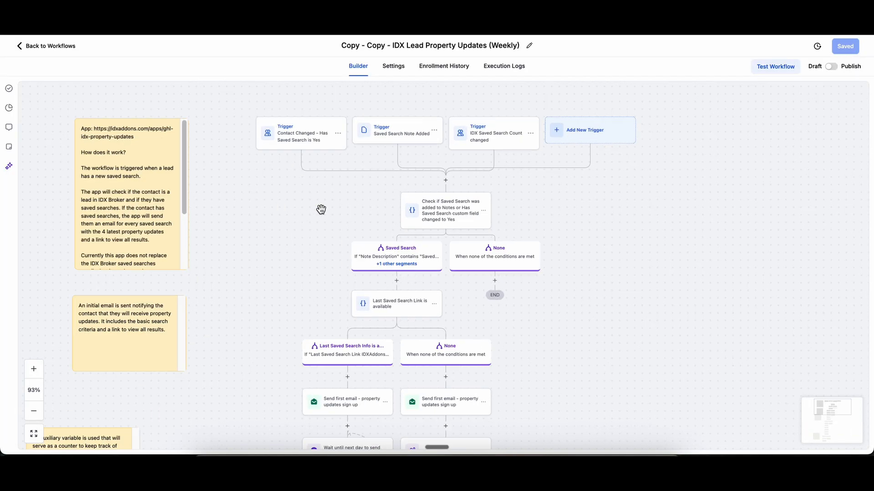
Add an If / Else condition between the first sign-up email and the wait action, naming its branch weekly
{"action": "left_click_drag", "start_coordinate": [695, 354], "coordinate": [706, 322]}
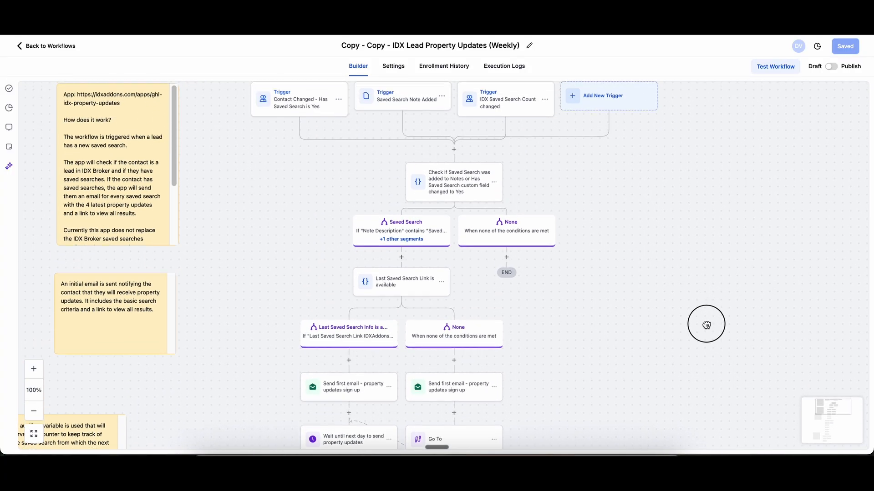
{"action": "scroll", "coordinate": [361, 341], "scroll_direction": "down", "scroll_amount": 5}
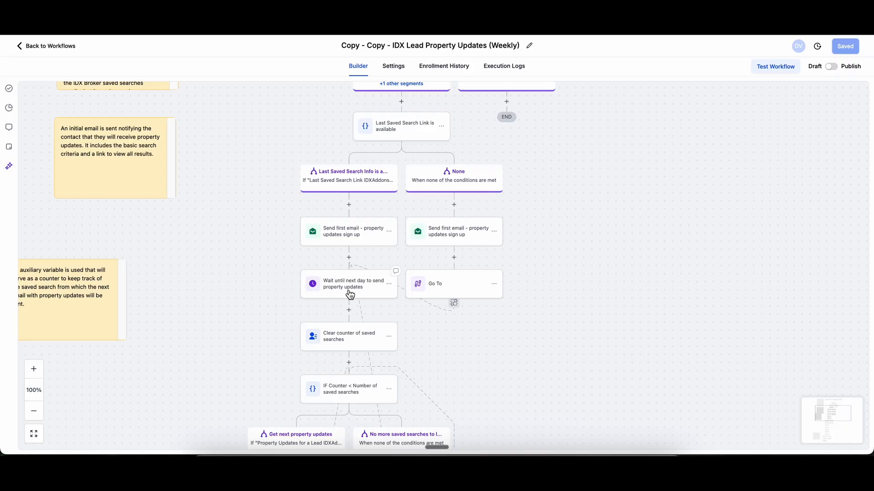
{"action": "left_click", "coordinate": [348, 258]}
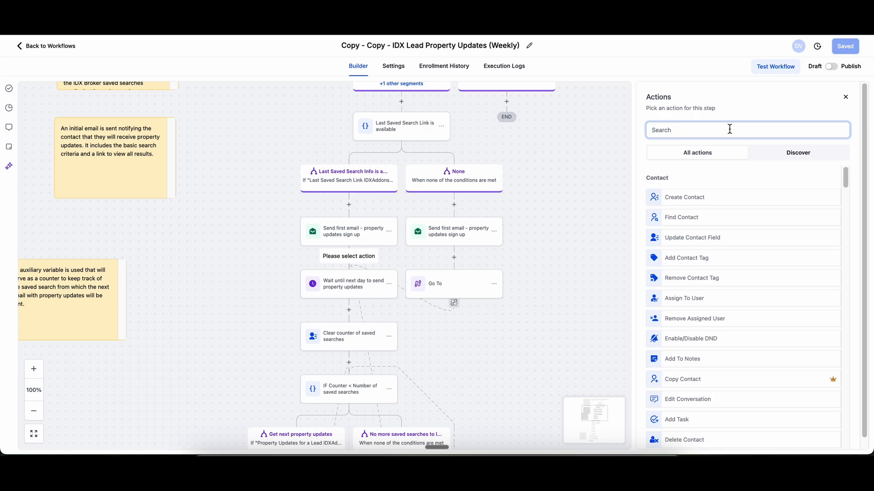
{"action": "type", "text": "if"}
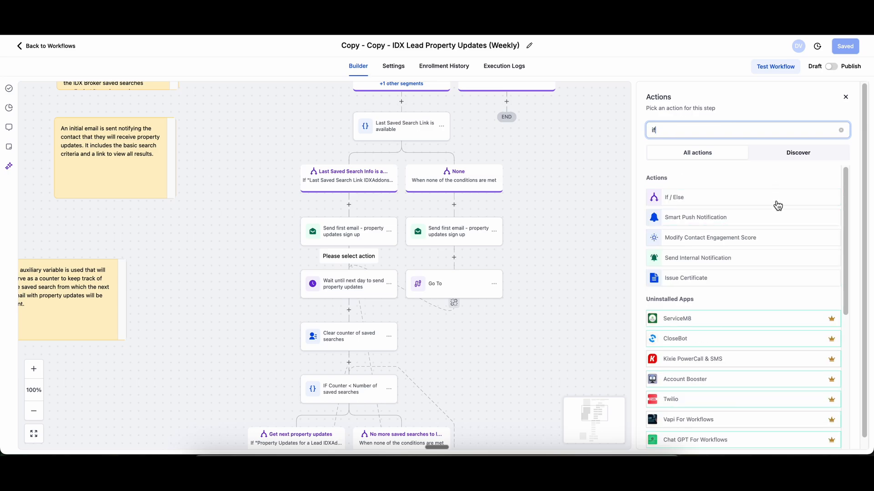
{"action": "left_click", "coordinate": [779, 202]}
{"action": "double_click", "coordinate": [567, 255]}
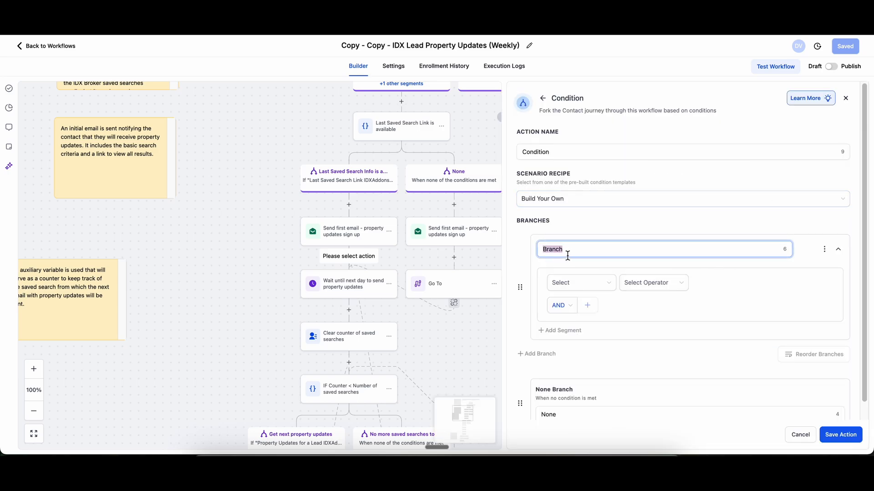
{"action": "type", "text": "wekl"}
{"action": "key", "text": "BackSpace"}
{"action": "key", "text": "BackSpace"}
Set the weekly branch to contacts whose Tags include weekly-idx
{"action": "left_click", "coordinate": [575, 282]}
{"action": "scroll", "coordinate": [608, 341], "scroll_direction": "down", "scroll_amount": 5}
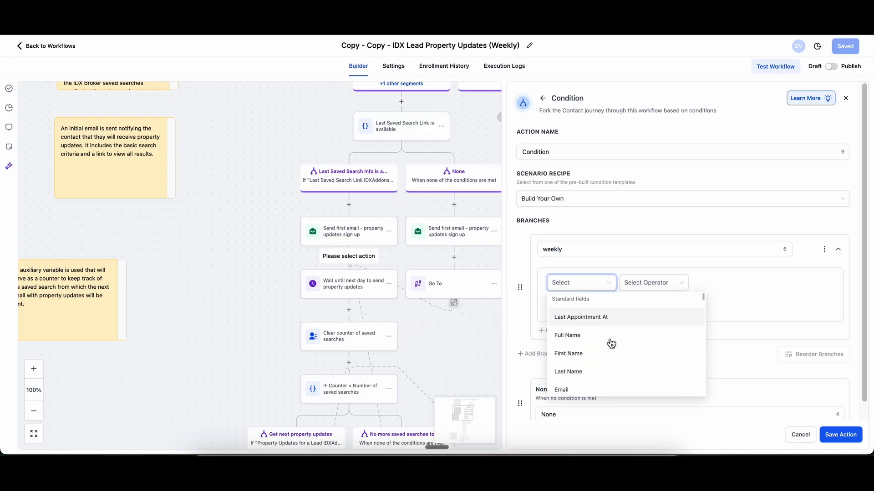
{"action": "left_click", "coordinate": [600, 362]}
{"action": "left_click", "coordinate": [650, 283]}
{"action": "left_click", "coordinate": [637, 300]}
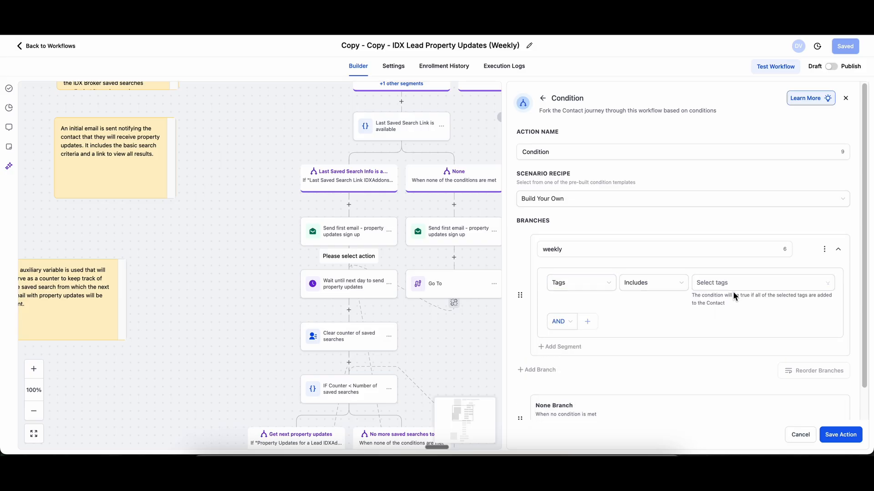
{"action": "left_click", "coordinate": [755, 282]}
{"action": "left_click", "coordinate": [737, 341]}
Add a second branch named twice a week for contacts whose Tags include twice-weekly-idx, and save the condition action
{"action": "left_click", "coordinate": [551, 370]}
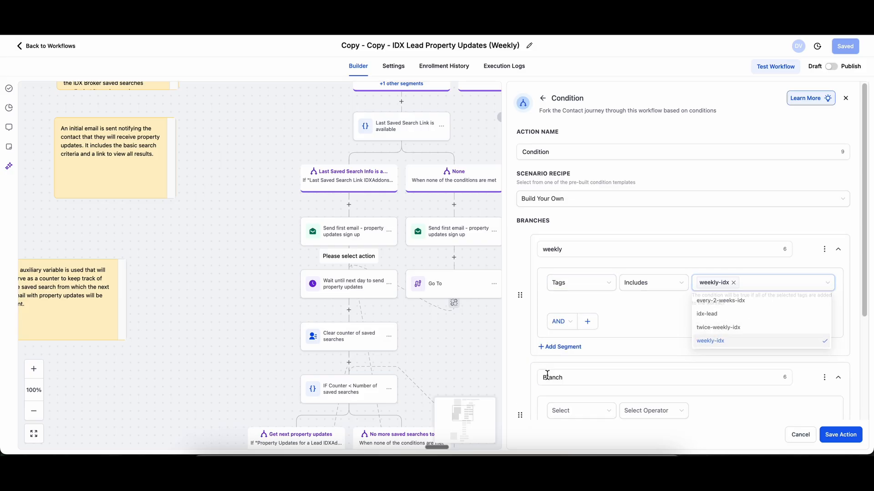
{"action": "double_click", "coordinate": [556, 375]}
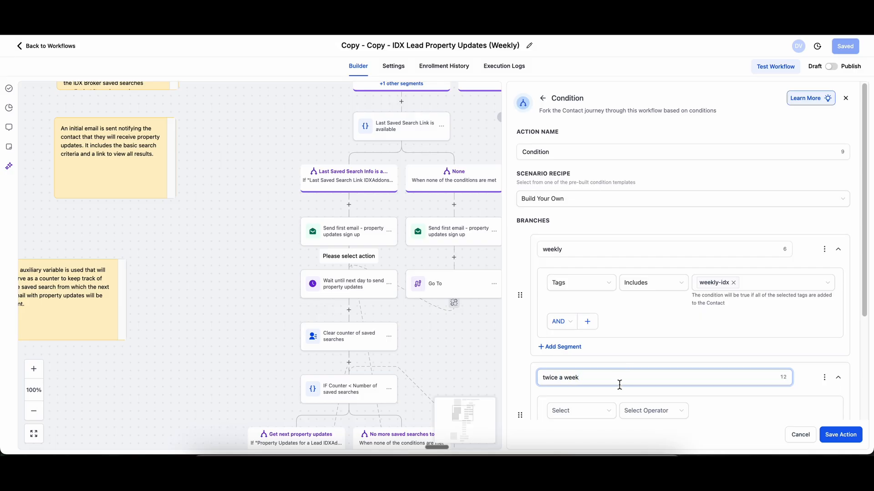
{"action": "left_click", "coordinate": [608, 412]}
{"action": "left_click", "coordinate": [585, 321]}
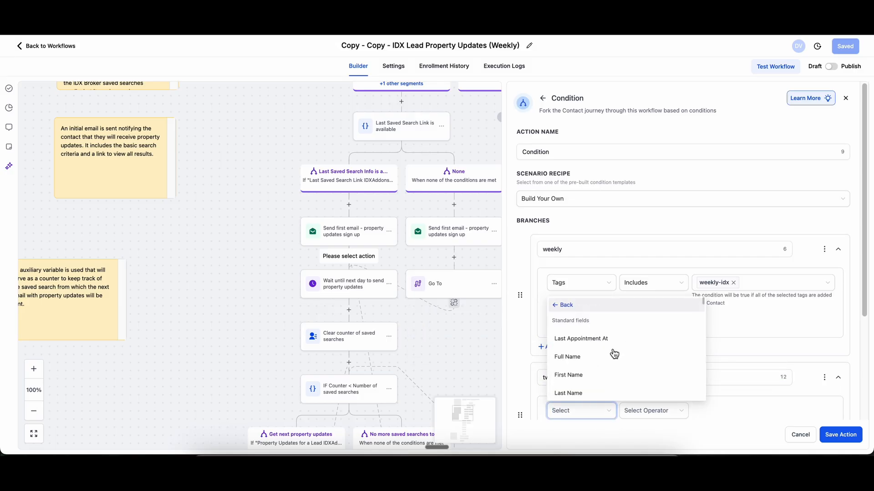
{"action": "scroll", "coordinate": [614, 354], "scroll_direction": "down", "scroll_amount": 10}
{"action": "left_click", "coordinate": [573, 392]}
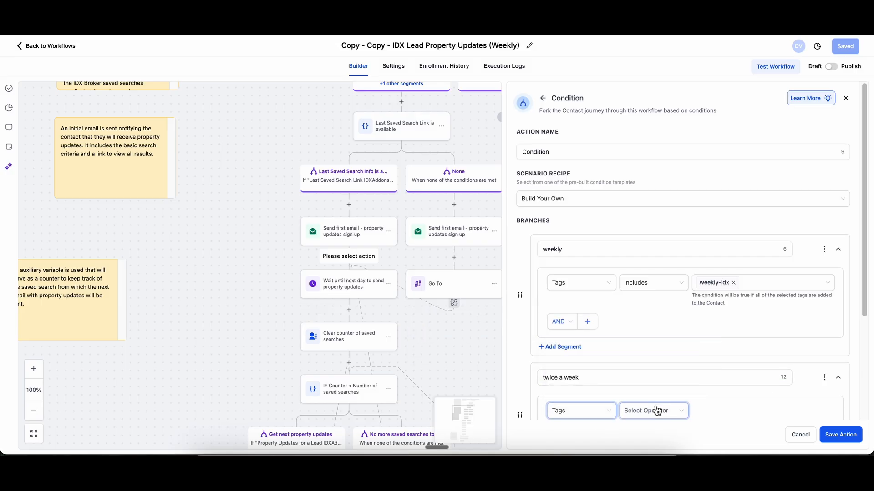
{"action": "left_click", "coordinate": [655, 409]}
{"action": "left_click", "coordinate": [660, 350]}
{"action": "left_click", "coordinate": [753, 415]}
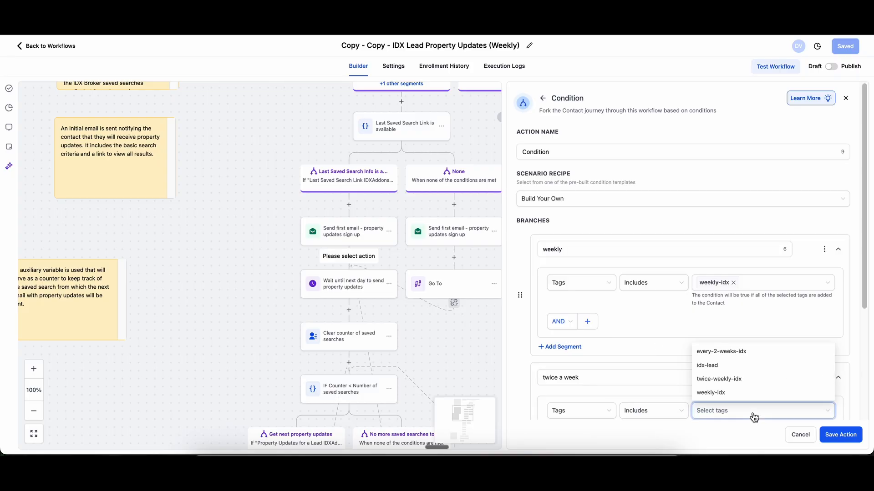
{"action": "left_click", "coordinate": [724, 380]}
{"action": "left_click", "coordinate": [841, 435]}
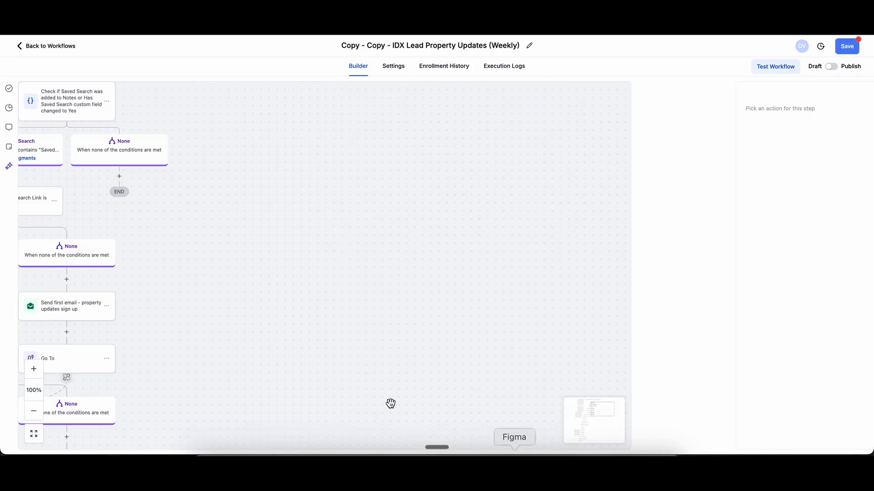
Remove the path of the Go To beside the new Condition and reconnect it to that Condition
{"action": "left_click_drag", "start_coordinate": [450, 246], "coordinate": [740, 89]}
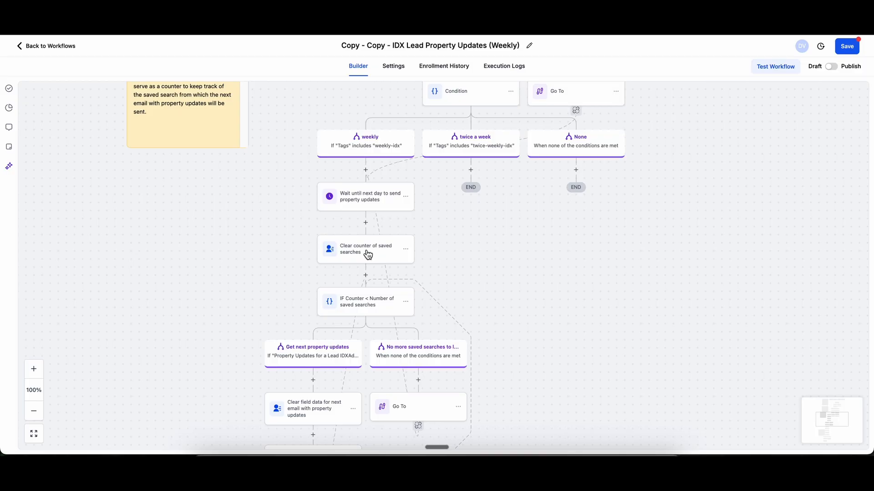
{"action": "left_click_drag", "start_coordinate": [615, 304], "coordinate": [627, 336]}
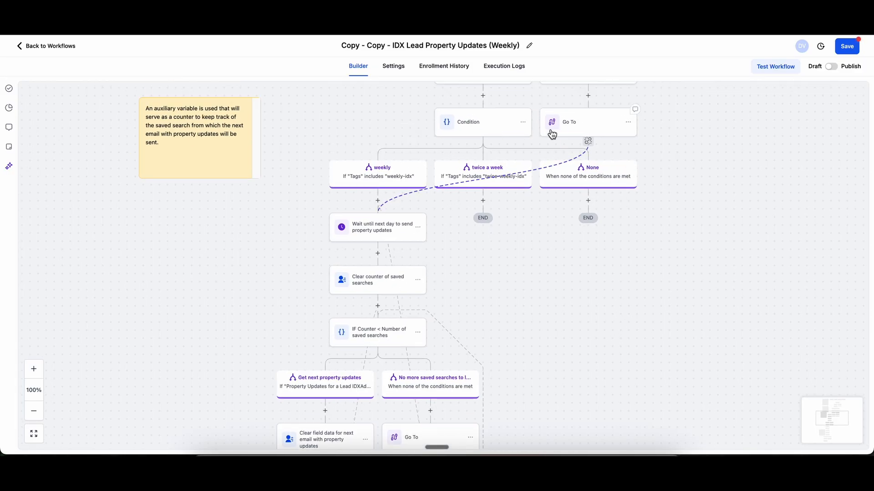
{"action": "left_click_drag", "start_coordinate": [681, 166], "coordinate": [685, 207]}
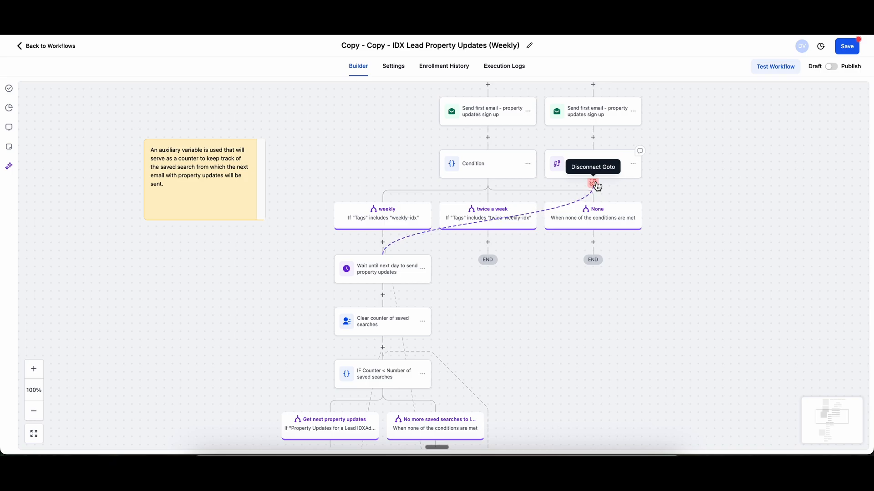
{"action": "left_click", "coordinate": [593, 183]}
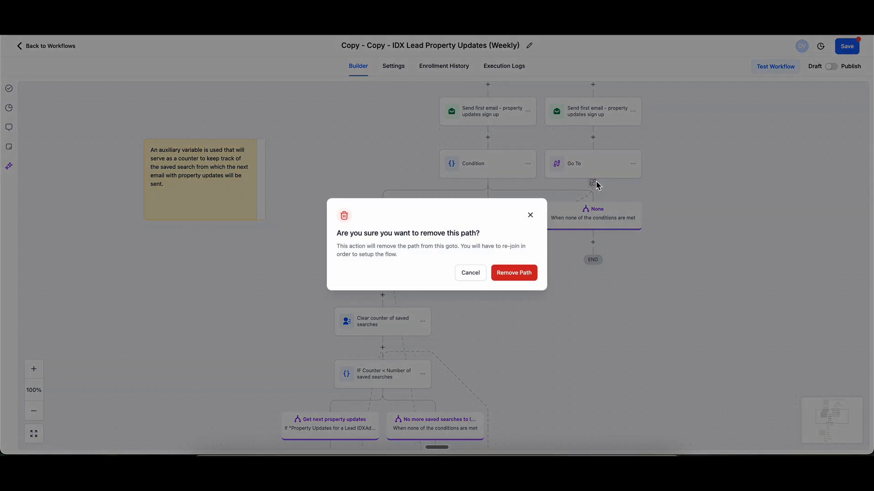
{"action": "left_click", "coordinate": [522, 275]}
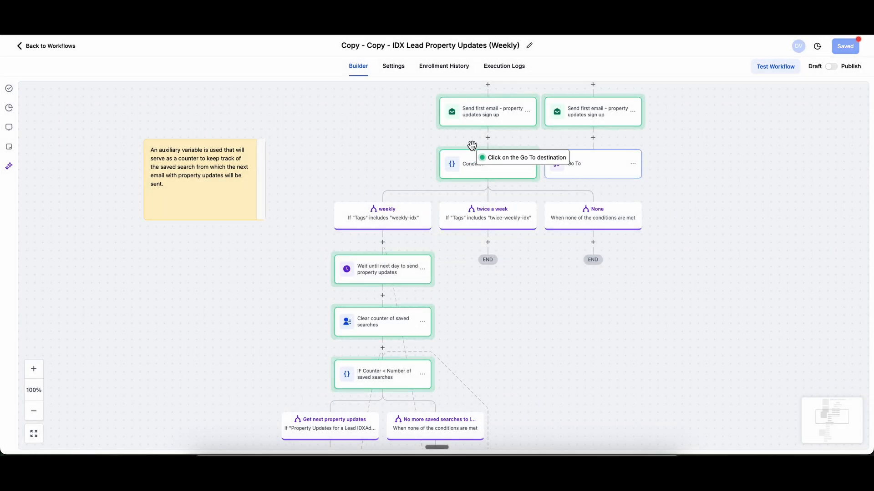
{"action": "left_click", "coordinate": [472, 160]}
{"action": "scroll", "coordinate": [794, 339], "scroll_direction": "up", "scroll_amount": 1}
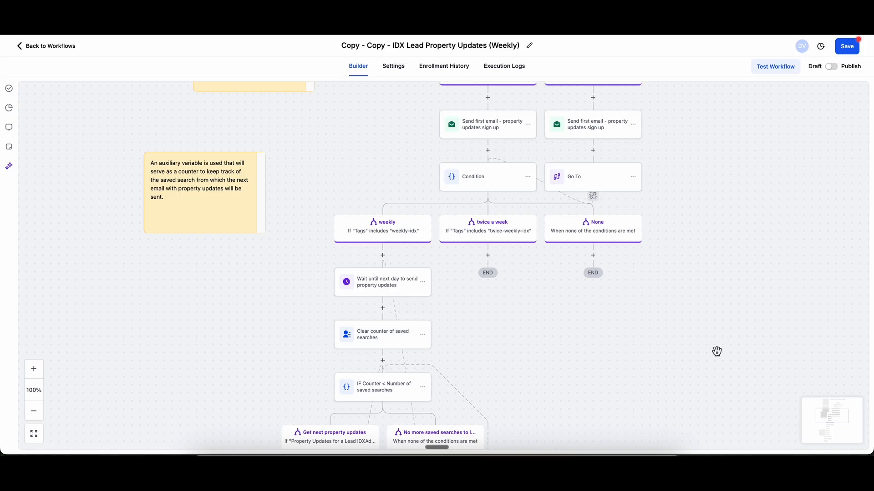
Copy all actions from the weekly branch's wait action onward and paste them under the twice a week branch
{"action": "left_click_drag", "start_coordinate": [716, 349], "coordinate": [733, 280]}
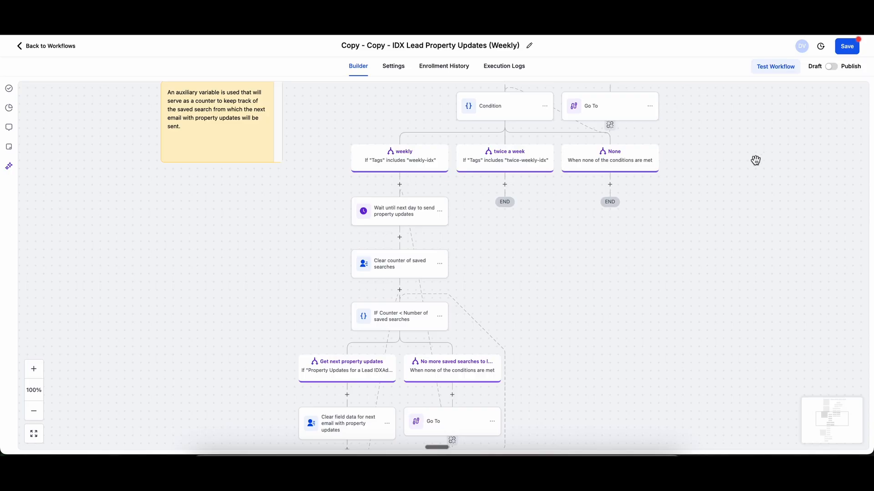
{"action": "left_click", "coordinate": [440, 211]}
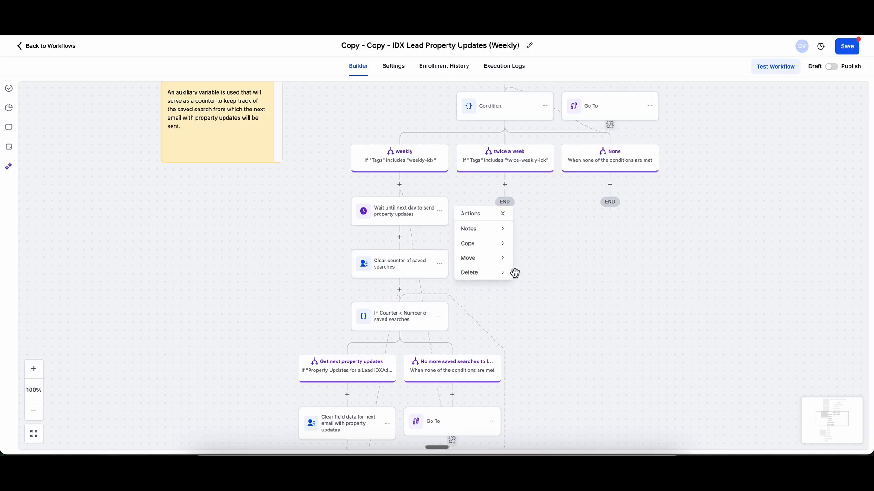
{"action": "left_click", "coordinate": [492, 246]}
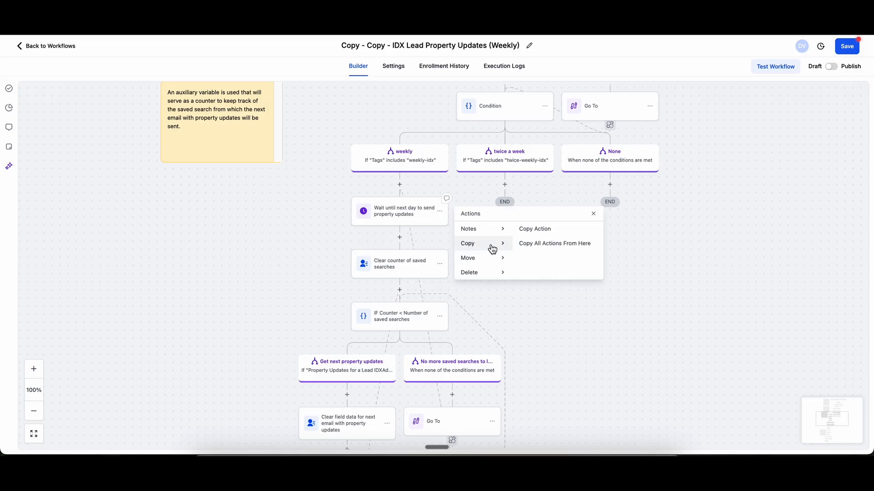
{"action": "left_click", "coordinate": [533, 244]}
{"action": "left_click", "coordinate": [517, 185]}
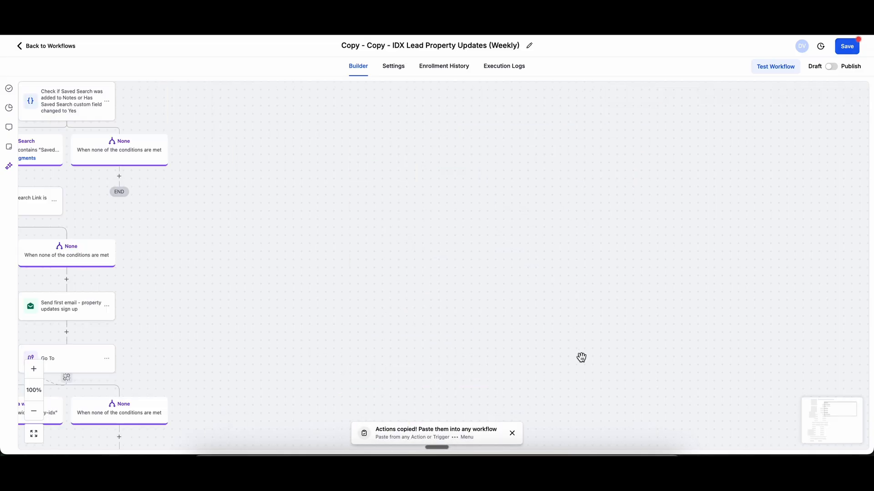
Rename the weekly branch's wait action to weekly and save it
{"action": "left_click_drag", "start_coordinate": [435, 277], "coordinate": [846, 231]}
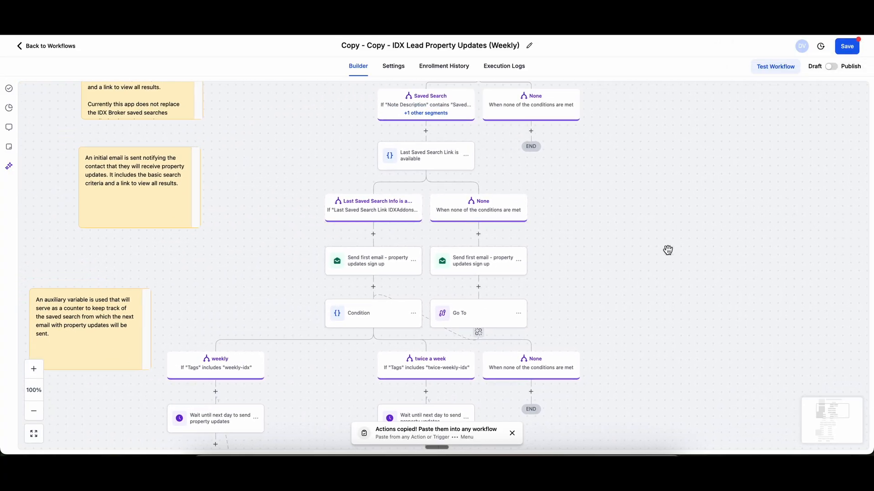
{"action": "left_click_drag", "start_coordinate": [667, 250], "coordinate": [733, 67]}
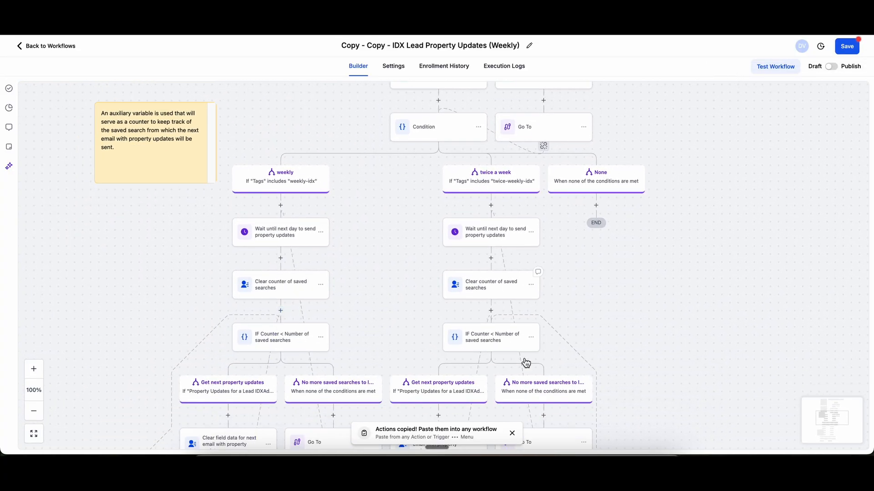
{"action": "left_click_drag", "start_coordinate": [777, 265], "coordinate": [784, 242]}
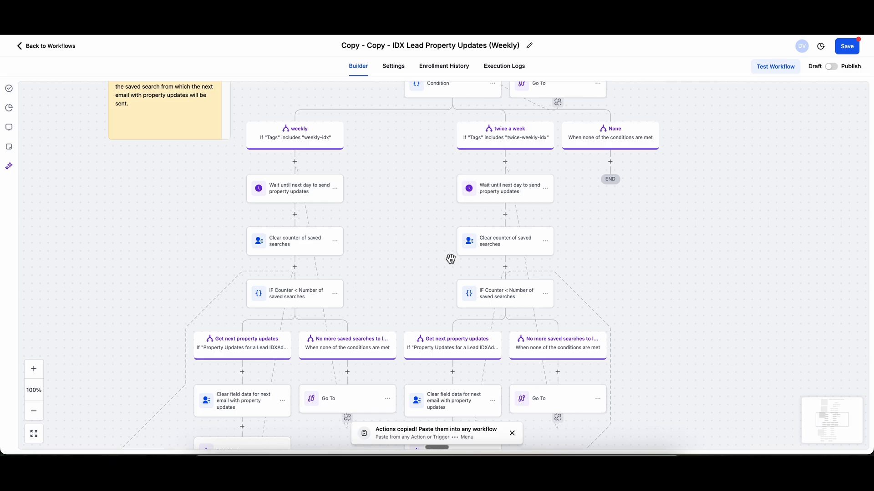
{"action": "left_click", "coordinate": [322, 196]}
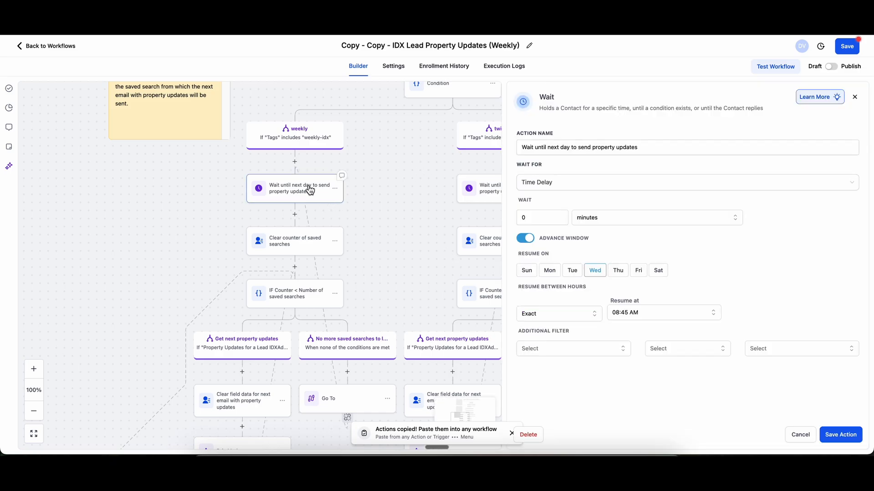
{"action": "triple_click", "coordinate": [549, 148]}
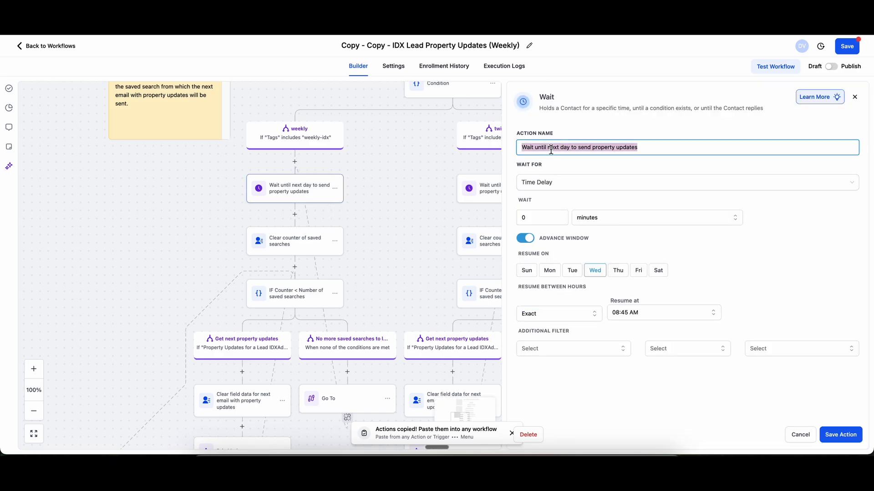
{"action": "type", "text": "on"}
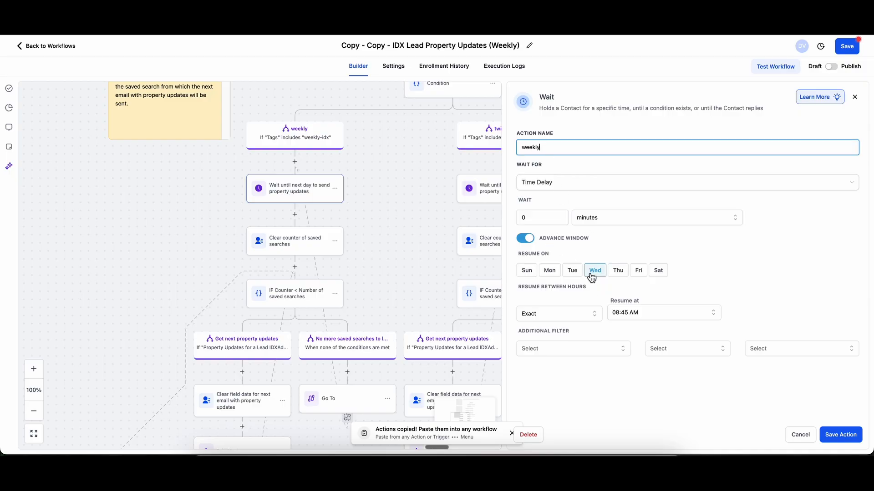
{"action": "left_click", "coordinate": [850, 433]}
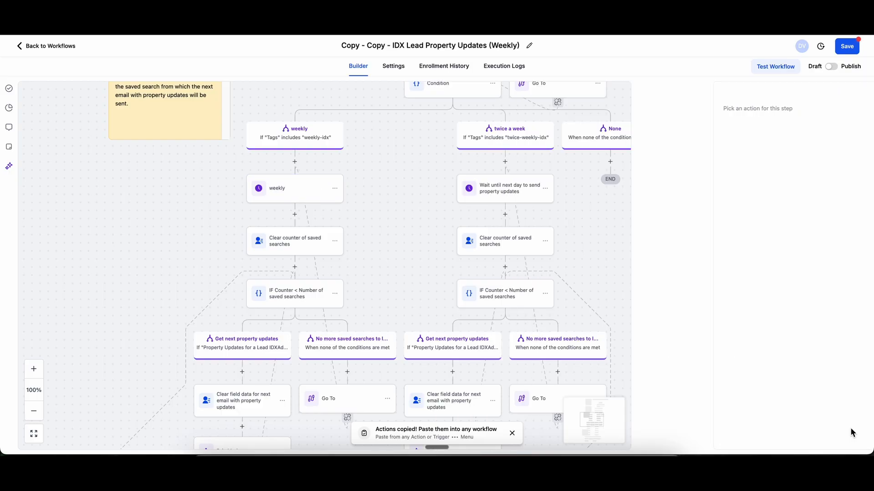
Set the twice a week branch's wait action to resume on Mon and Fri, rename it twice a week, and save it
{"action": "left_click", "coordinate": [501, 202]}
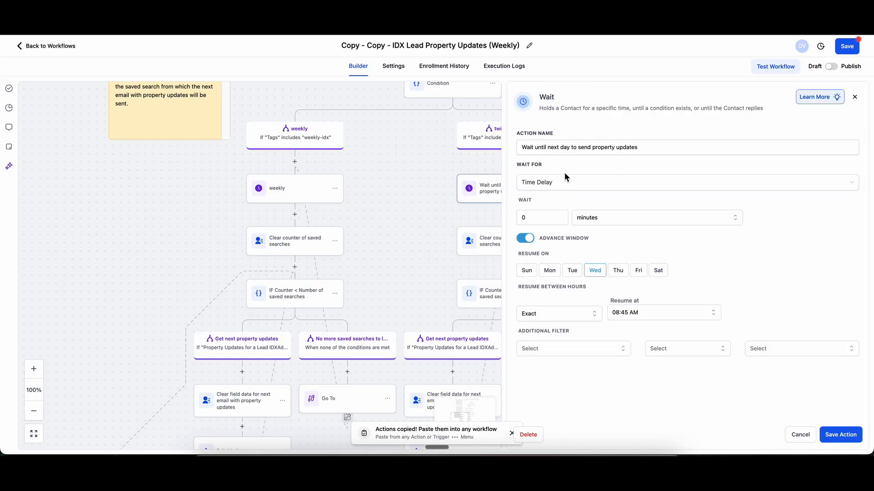
{"action": "left_click", "coordinate": [549, 271]}
{"action": "left_click", "coordinate": [595, 272]}
{"action": "double_click", "coordinate": [549, 222]}
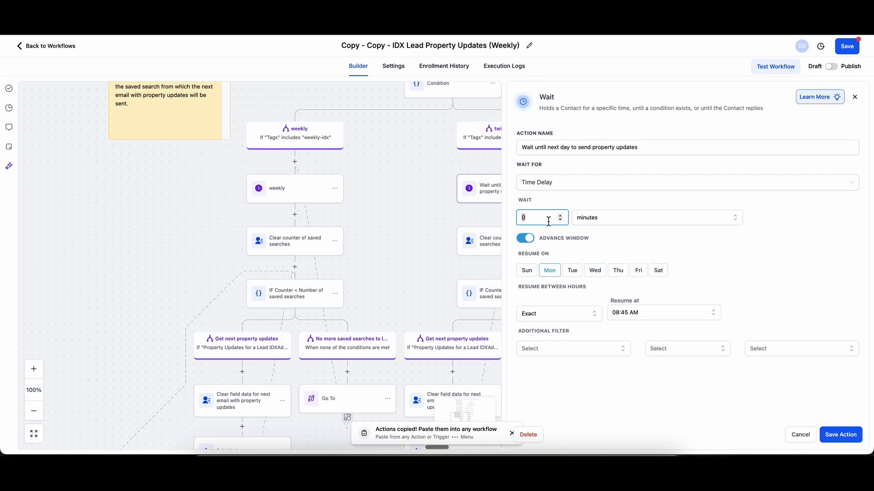
{"action": "left_click", "coordinate": [591, 272]}
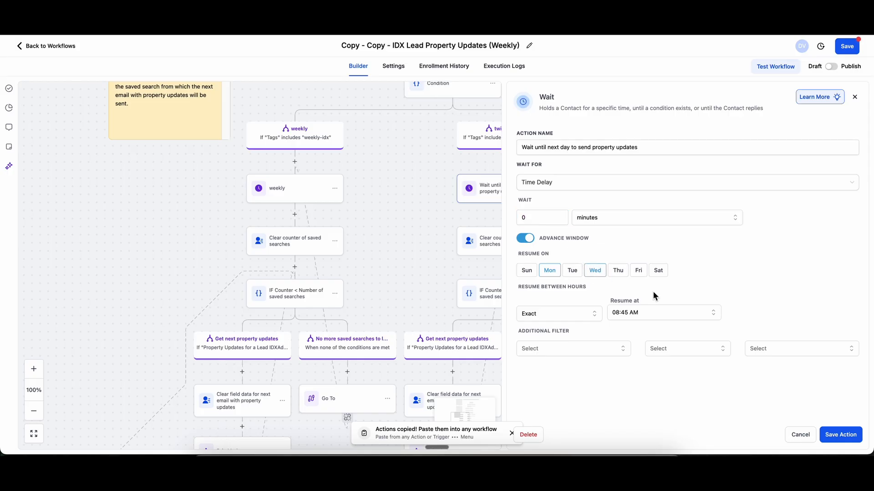
{"action": "left_click", "coordinate": [594, 272]}
{"action": "triple_click", "coordinate": [580, 146]}
{"action": "type", "text": "twice a week"}
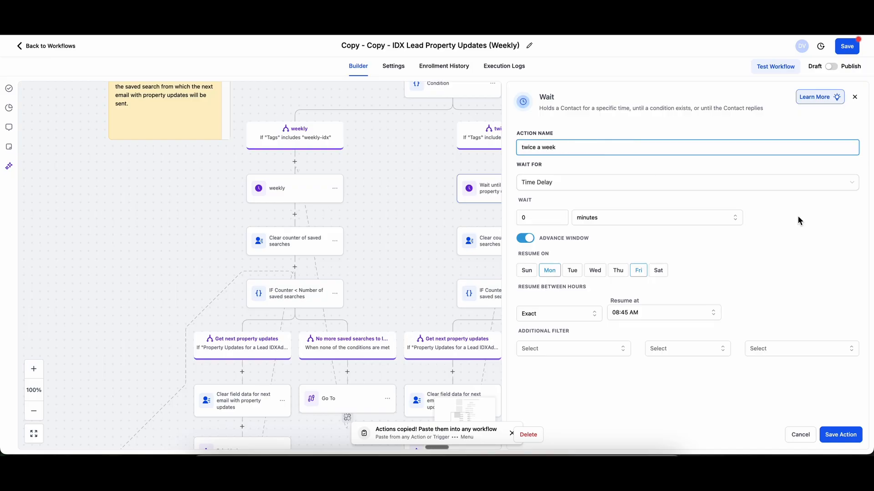
{"action": "left_click", "coordinate": [854, 440]}
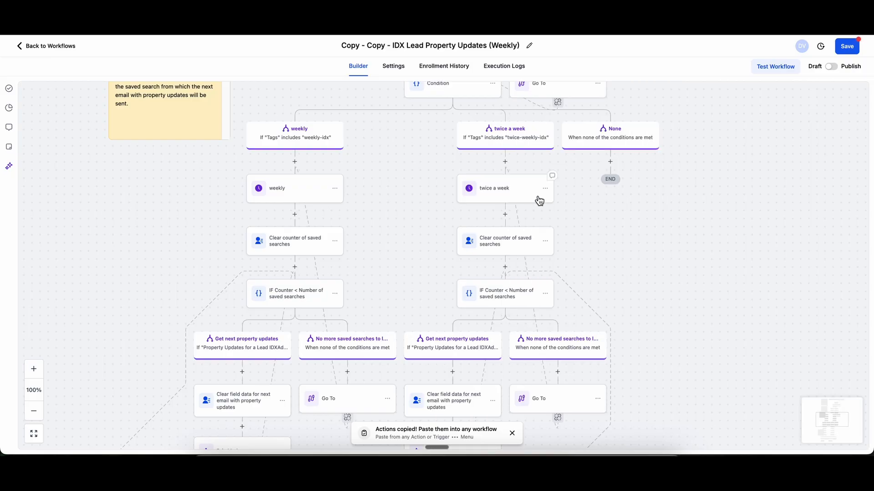
Review the workflow from the saved search check down through the weekly, twice a week and None branches
{"action": "left_click_drag", "start_coordinate": [686, 238], "coordinate": [702, 263]}
{"action": "left_click_drag", "start_coordinate": [799, 263], "coordinate": [802, 364]}
{"action": "left_click_drag", "start_coordinate": [743, 227], "coordinate": [732, 357]}
{"action": "left_click_drag", "start_coordinate": [730, 279], "coordinate": [704, 141]}
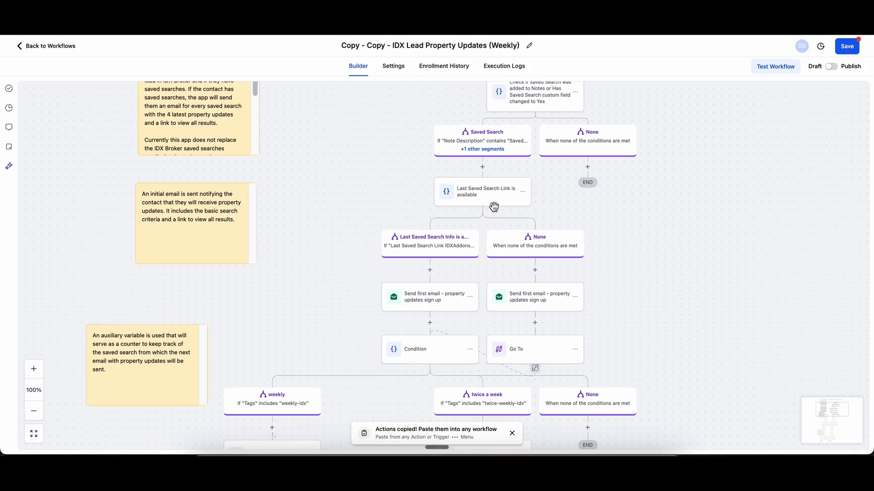
{"action": "left_click_drag", "start_coordinate": [692, 271], "coordinate": [689, 154]}
{"action": "left_click_drag", "start_coordinate": [706, 261], "coordinate": [716, 210]}
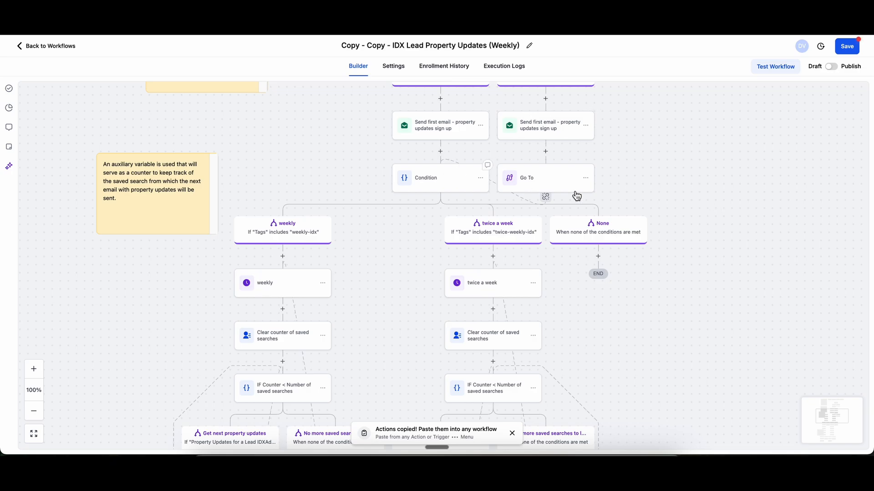
{"action": "left_click_drag", "start_coordinate": [719, 262], "coordinate": [721, 248]}
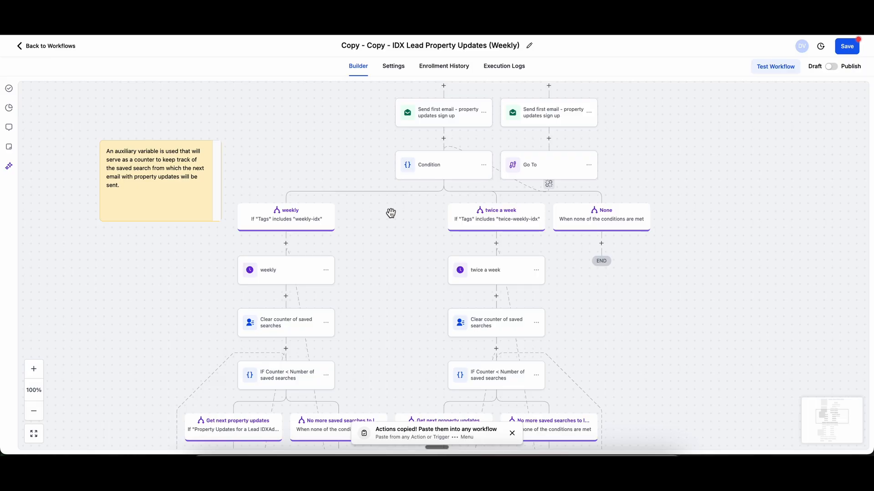
{"action": "left_click_drag", "start_coordinate": [408, 238], "coordinate": [404, 298]}
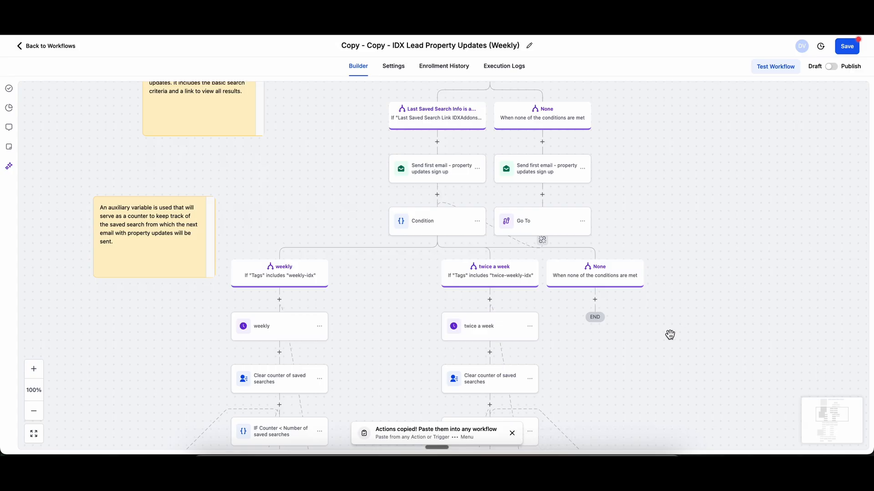
{"action": "left_click_drag", "start_coordinate": [658, 341], "coordinate": [673, 281]}
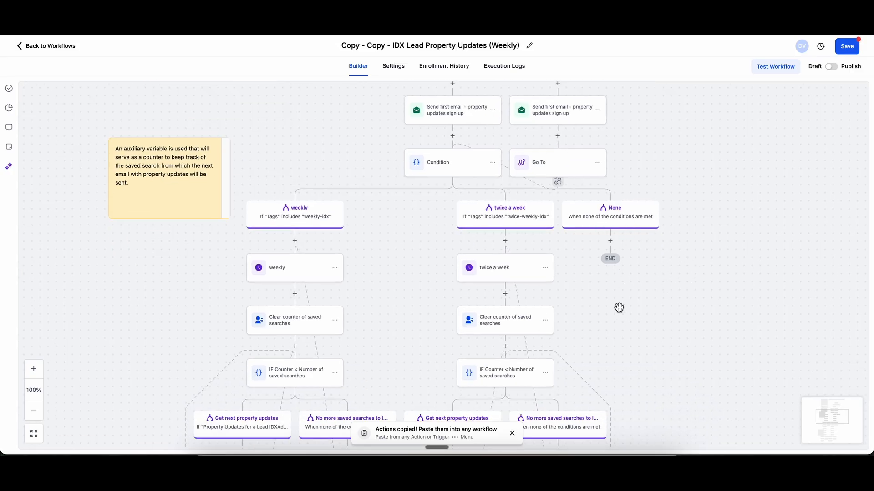
Copy all actions from the twice a week branch's wait action onward and paste them under the None branch
{"action": "left_click", "coordinate": [545, 267]}
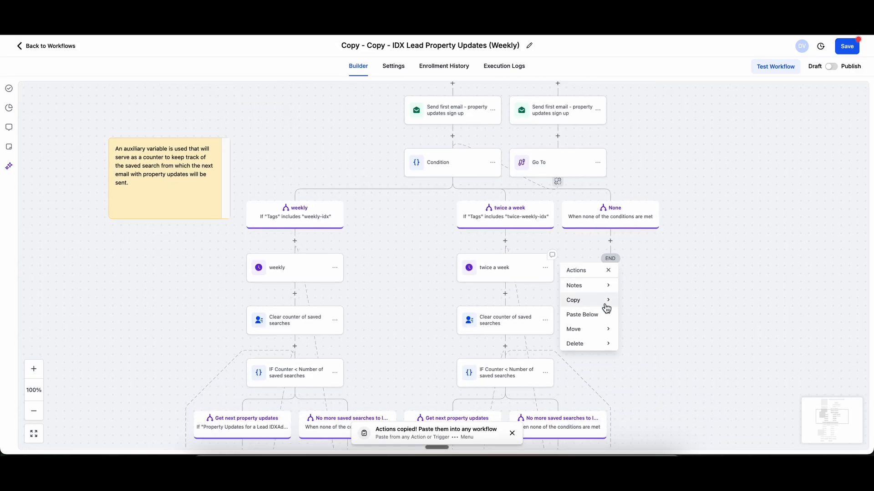
{"action": "mouse_move", "coordinate": [606, 309]}
{"action": "left_click", "coordinate": [660, 305]}
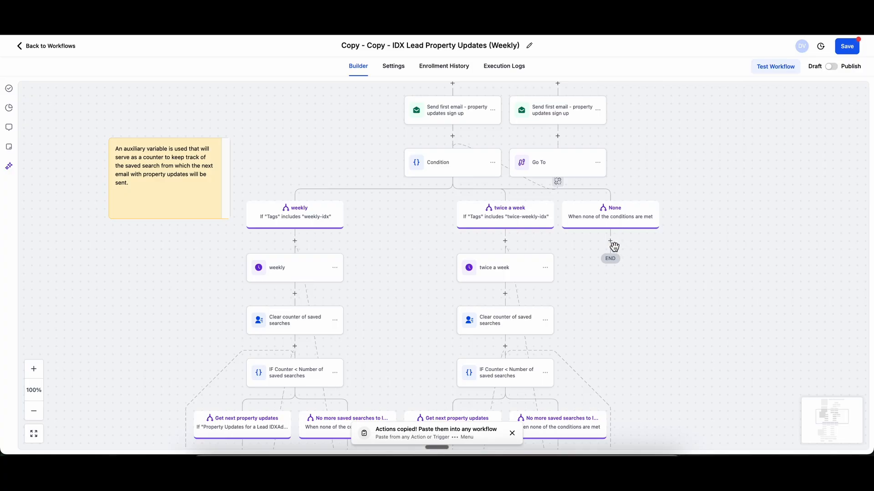
{"action": "left_click", "coordinate": [612, 242]}
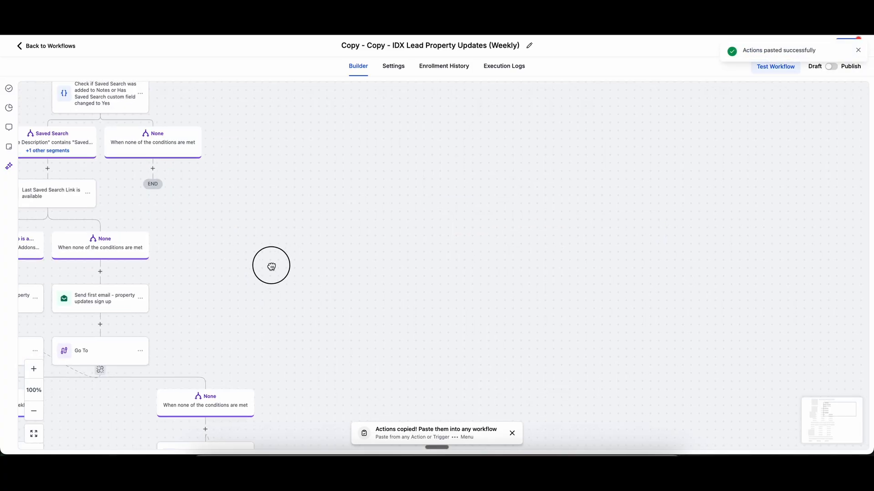
Set the None branch's wait action to also resume on Sun, Tue, Wed, Thu and Sat, and save the action
{"action": "left_click_drag", "start_coordinate": [271, 267], "coordinate": [625, 131]}
{"action": "left_click_drag", "start_coordinate": [733, 322], "coordinate": [744, 189]}
{"action": "left_click", "coordinate": [560, 188]}
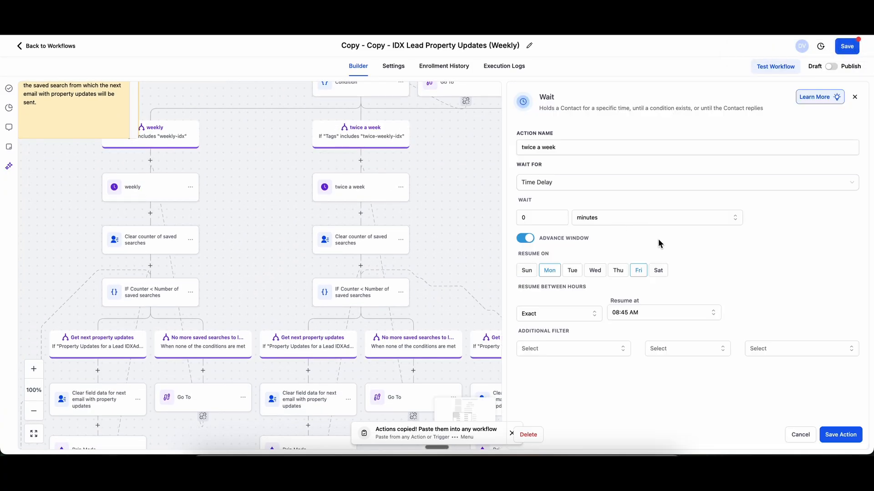
{"action": "left_click", "coordinate": [526, 270]}
{"action": "left_click", "coordinate": [571, 270]}
{"action": "left_click", "coordinate": [594, 270]}
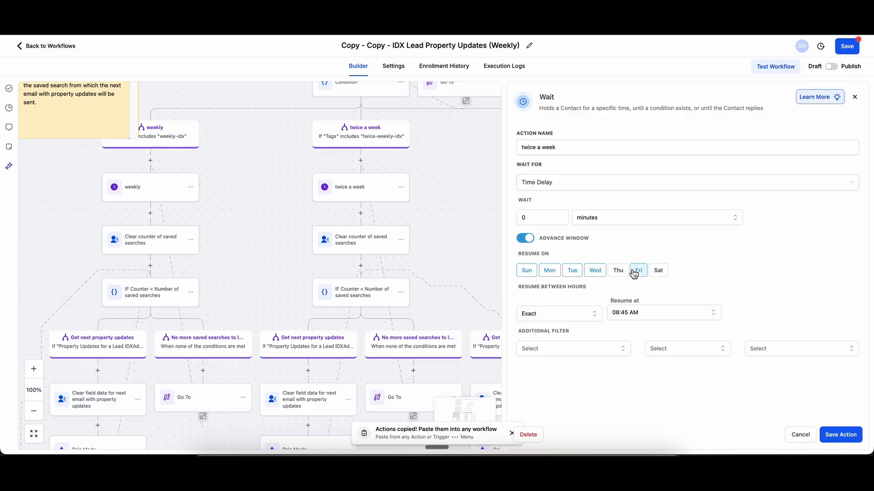
{"action": "left_click", "coordinate": [618, 271]}
{"action": "left_click", "coordinate": [658, 270]}
{"action": "left_click", "coordinate": [840, 434]}
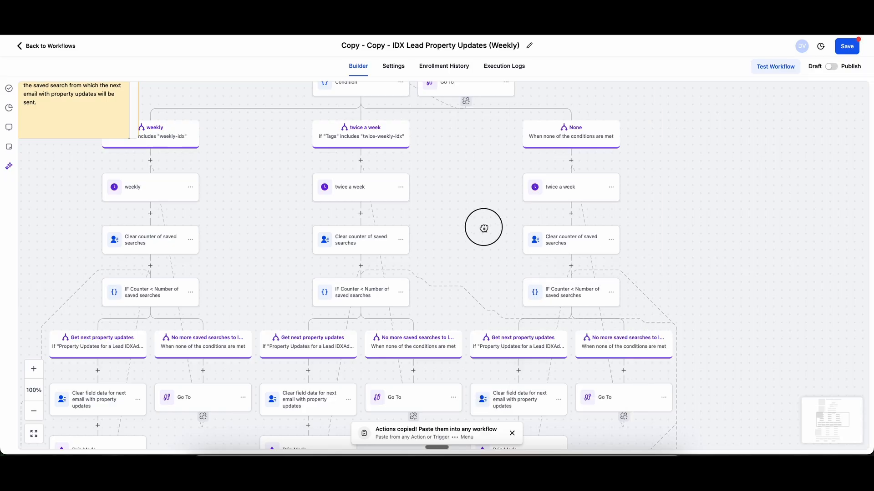
Rename the None branch's wait action to every day and save it
{"action": "left_click_drag", "start_coordinate": [478, 225], "coordinate": [595, 378]}
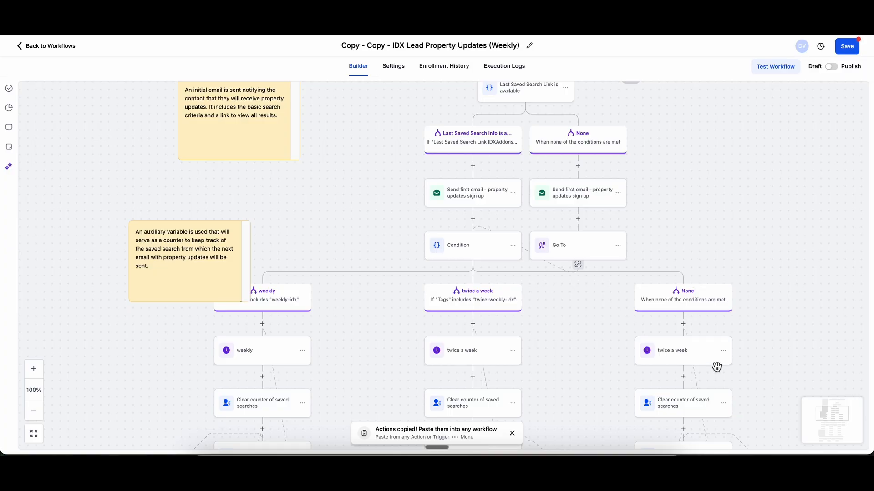
{"action": "left_click", "coordinate": [696, 357]}
{"action": "double_click", "coordinate": [580, 146]}
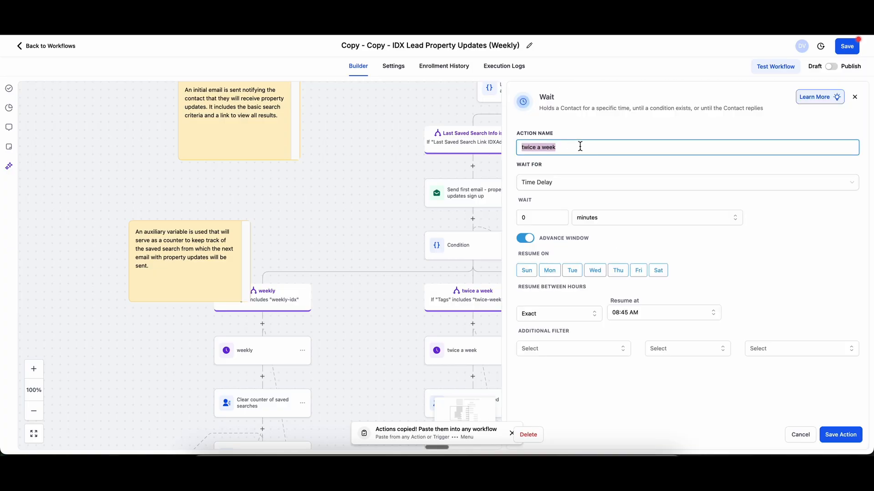
{"action": "type", "text": "every day"}
{"action": "left_click", "coordinate": [842, 435]}
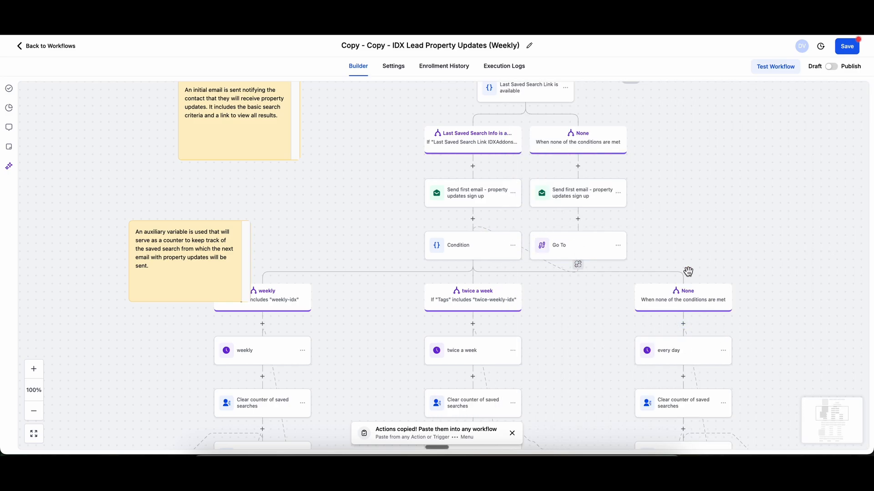
Move the auxiliary variable sticky note away from the weekly branch so it no longer overlaps the branch card
{"action": "scroll", "coordinate": [768, 334], "scroll_direction": "down", "scroll_amount": 1}
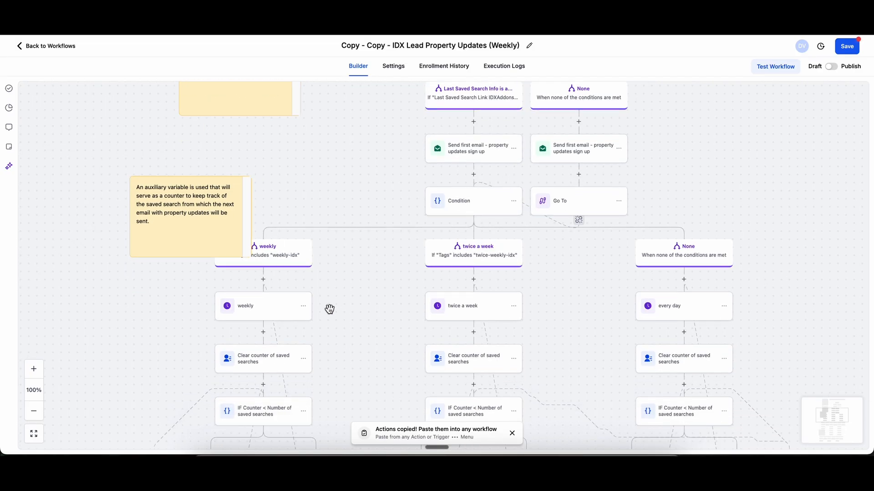
{"action": "left_click_drag", "start_coordinate": [191, 211], "coordinate": [98, 206]}
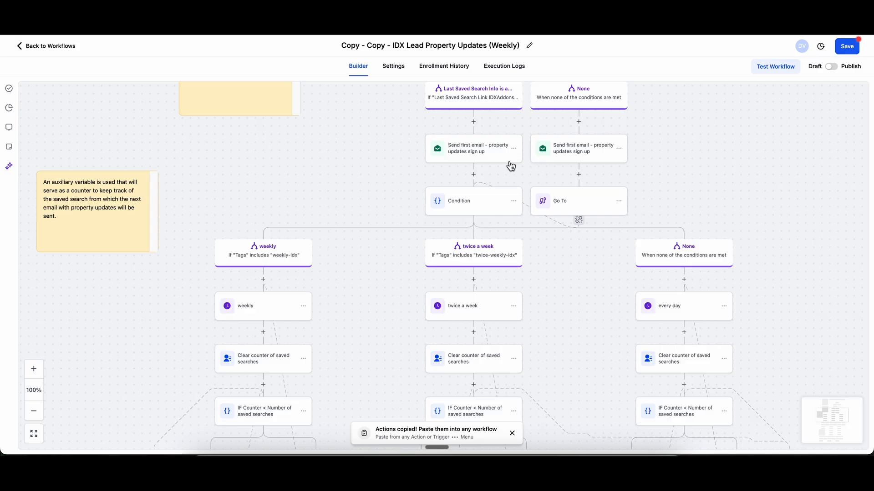
{"action": "left_click_drag", "start_coordinate": [828, 264], "coordinate": [828, 240]}
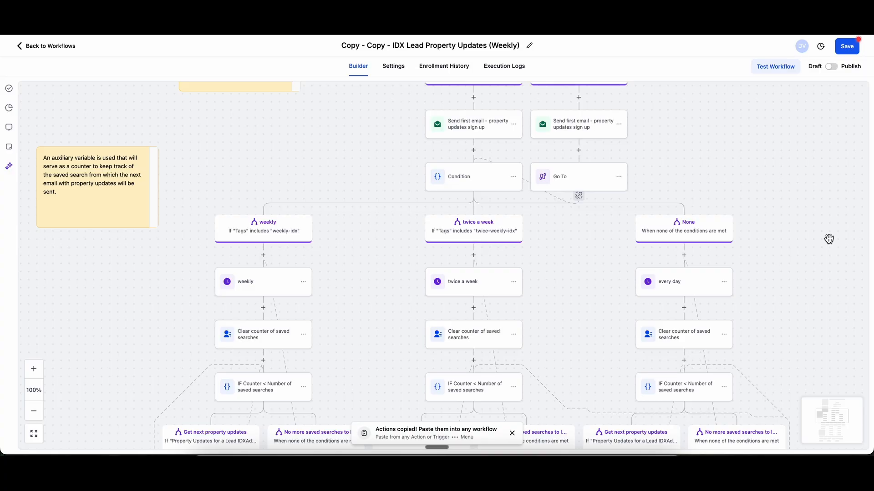